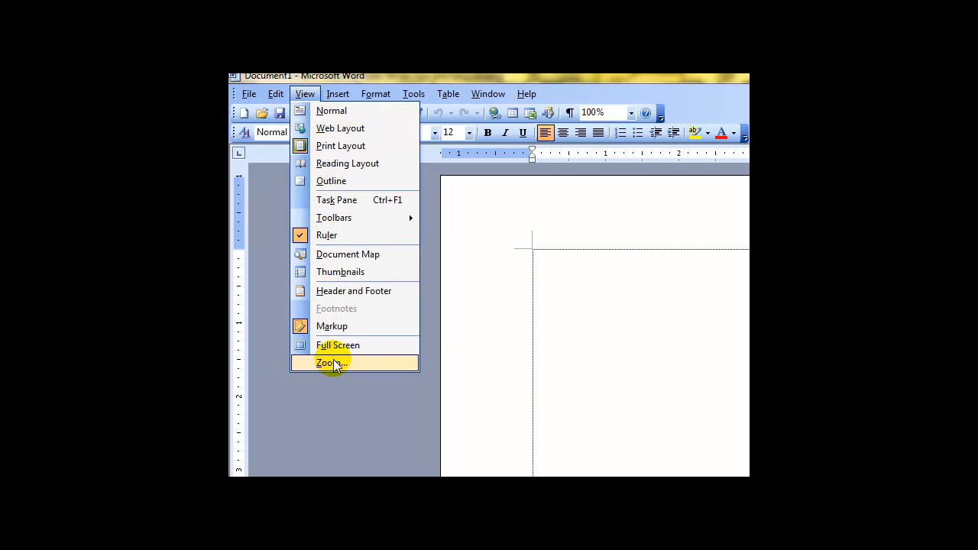
# - Examine the commands Word offers for inserting, formatting, tools, tables, windows and help, including the AutoText, Reference, Picture and Macro options
pyautogui.moveTo(341, 94)
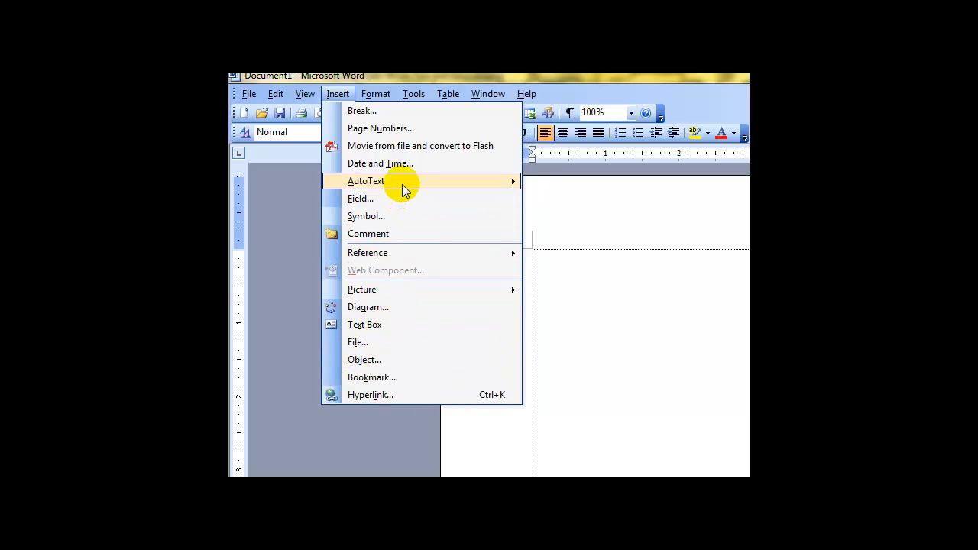
pyautogui.moveTo(402, 184)
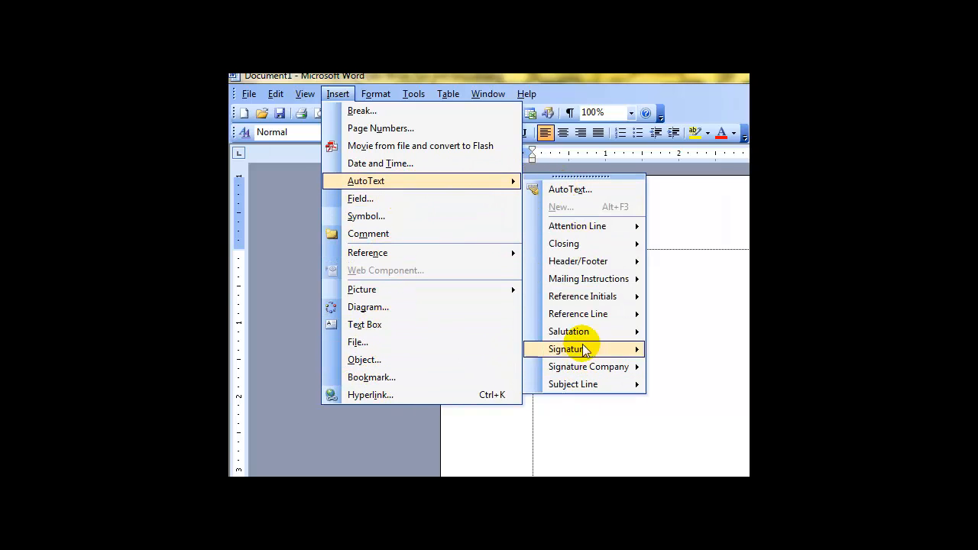
pyautogui.moveTo(454, 256)
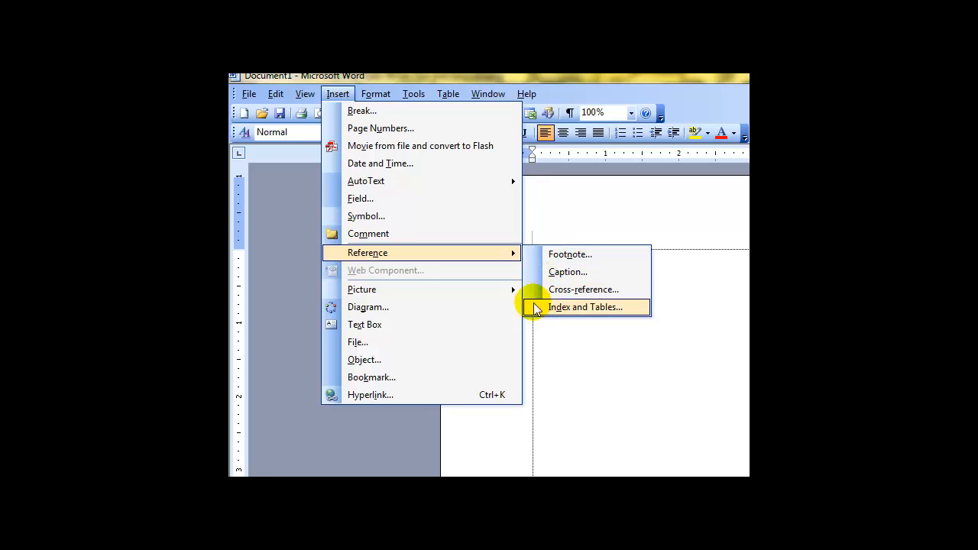
pyautogui.moveTo(484, 295)
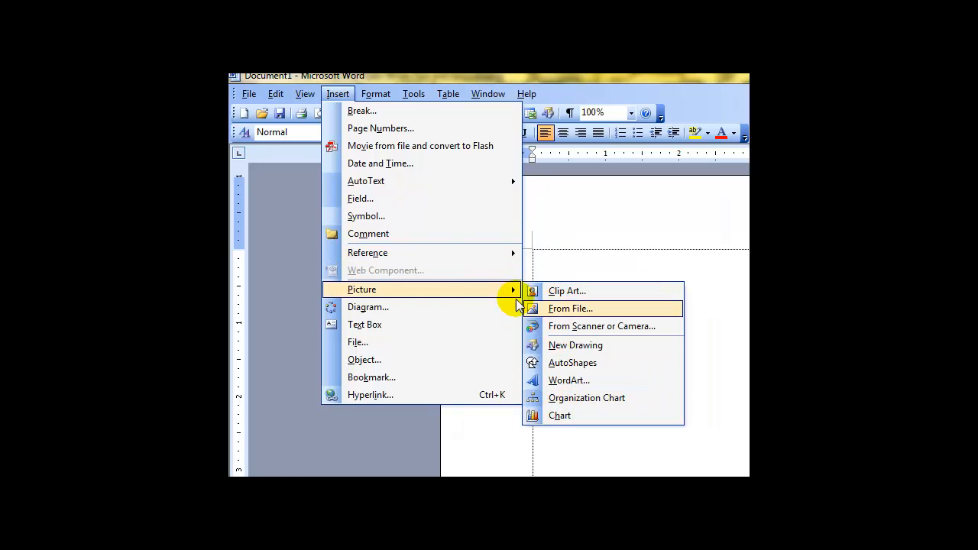
pyautogui.moveTo(375, 94)
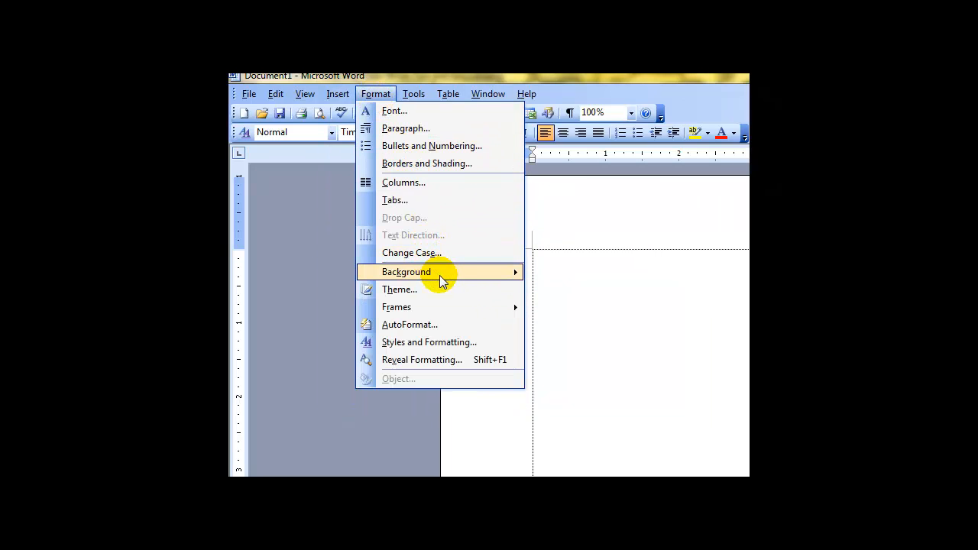
pyautogui.moveTo(484, 275)
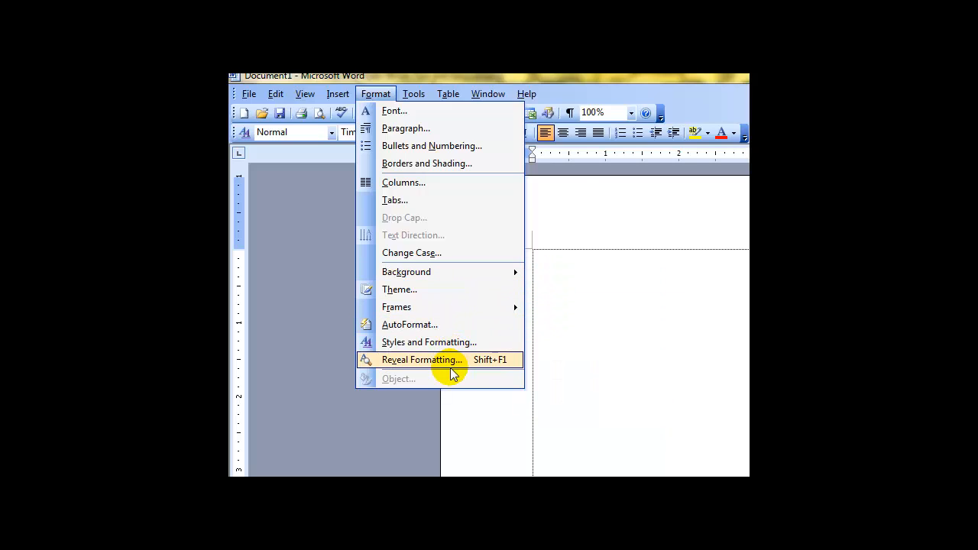
pyautogui.moveTo(413, 93)
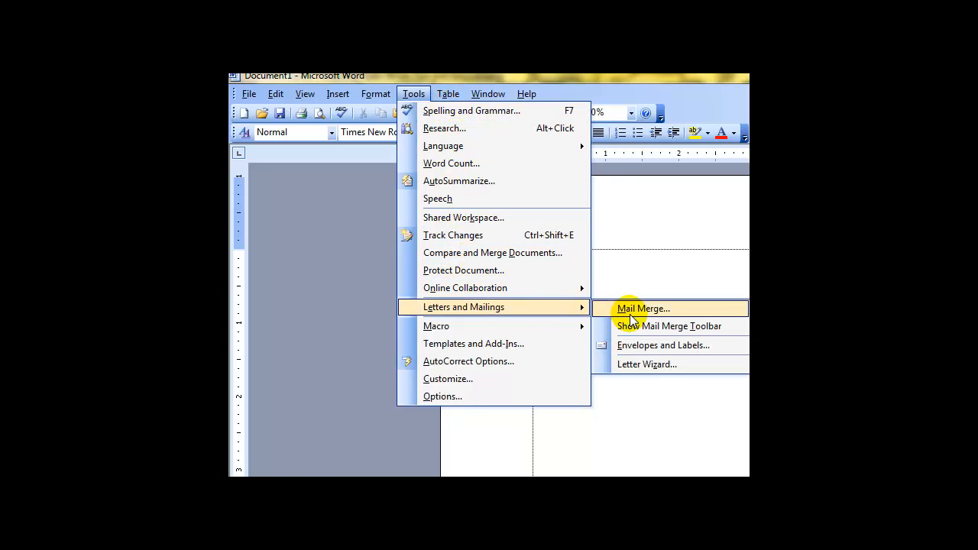
pyautogui.moveTo(544, 327)
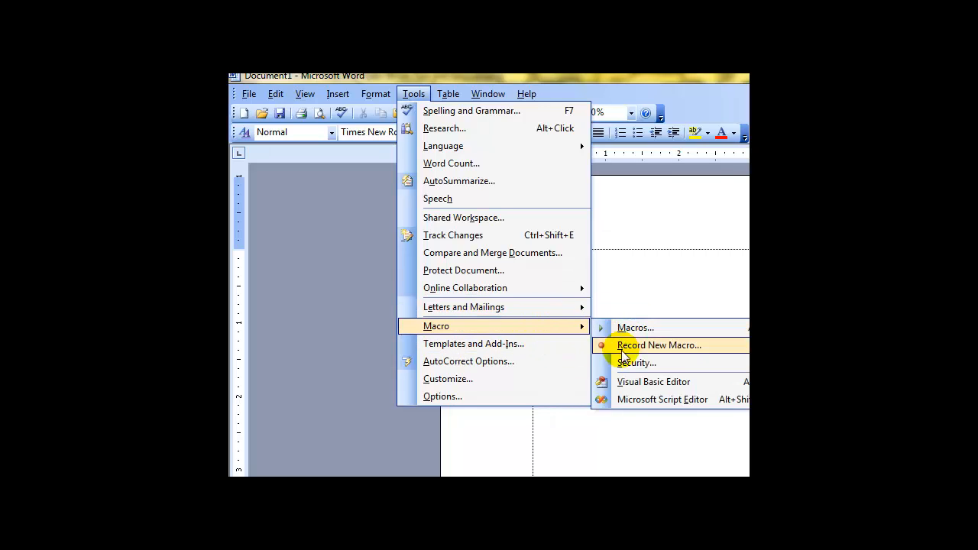
pyautogui.moveTo(445, 93)
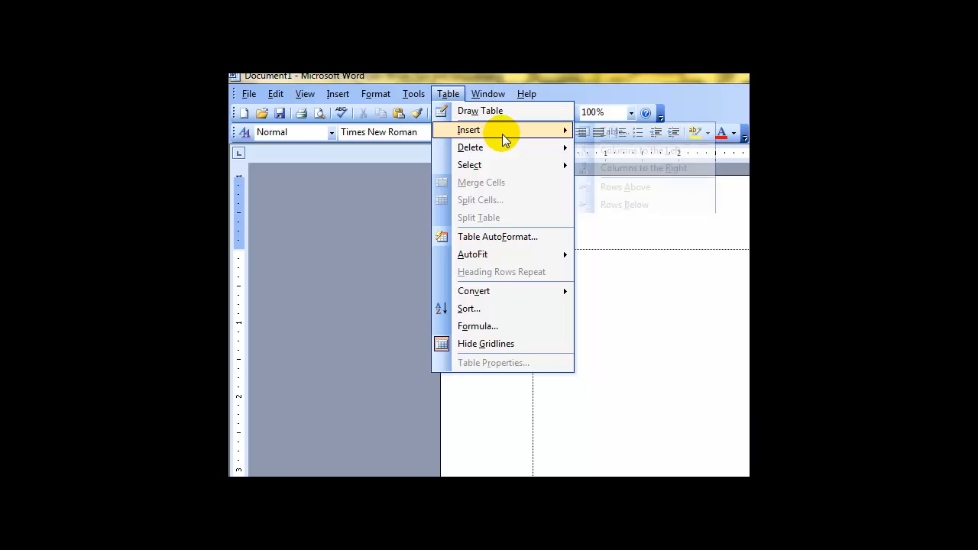
pyautogui.moveTo(514, 152)
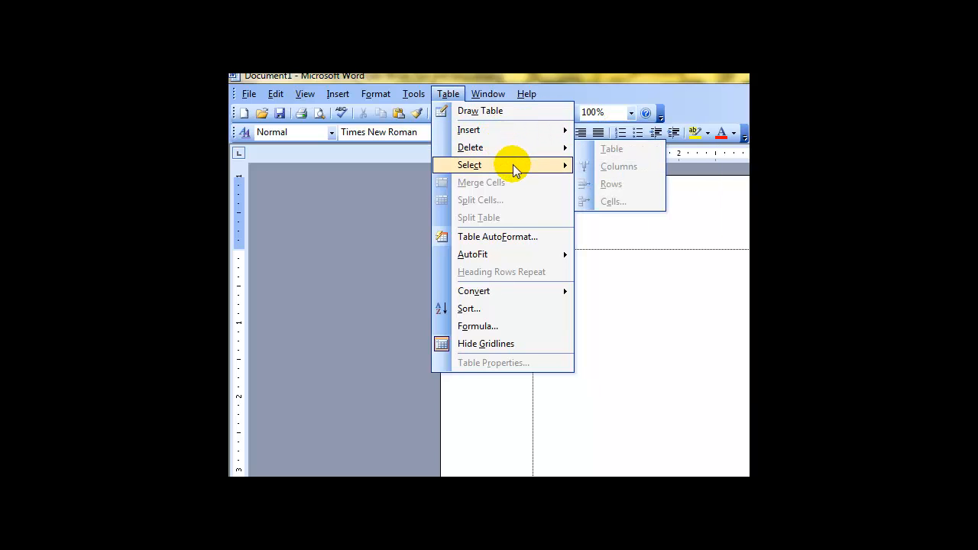
pyautogui.moveTo(505, 256)
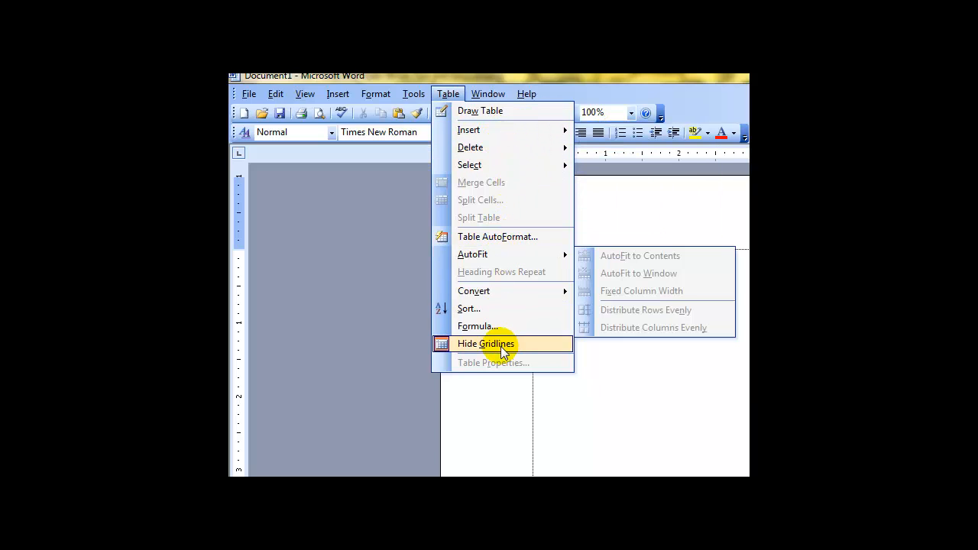
pyautogui.moveTo(483, 97)
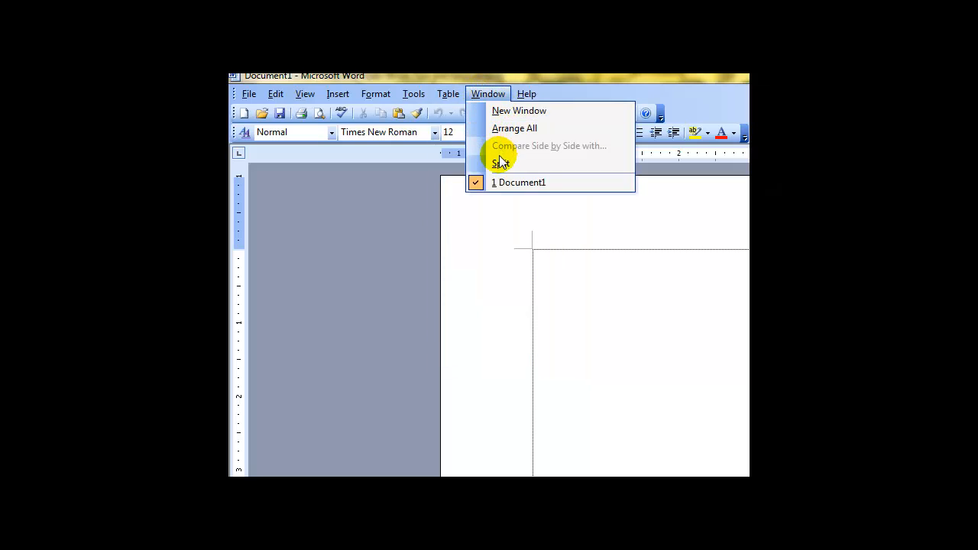
pyautogui.moveTo(524, 103)
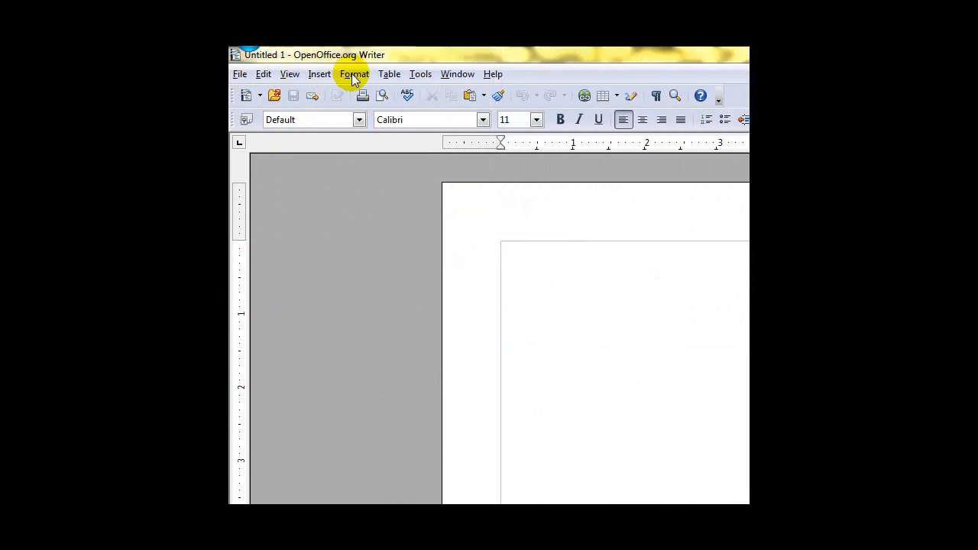
# - Switch to OpenOffice.org Writer and examine its file, editing, view and insertion commands, including the Picture and Footer options
pyautogui.click(240, 74)
pyautogui.moveTo(260, 98)
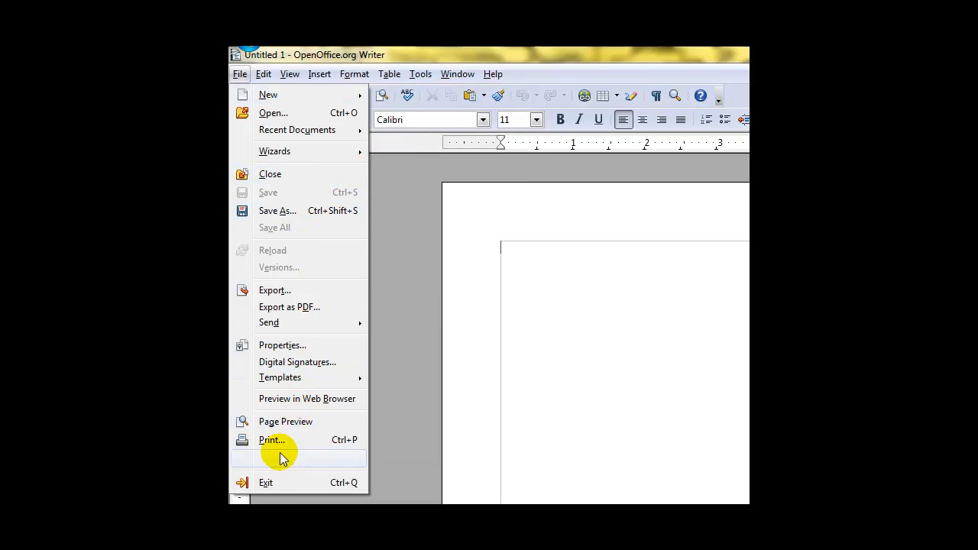
pyautogui.moveTo(259, 74)
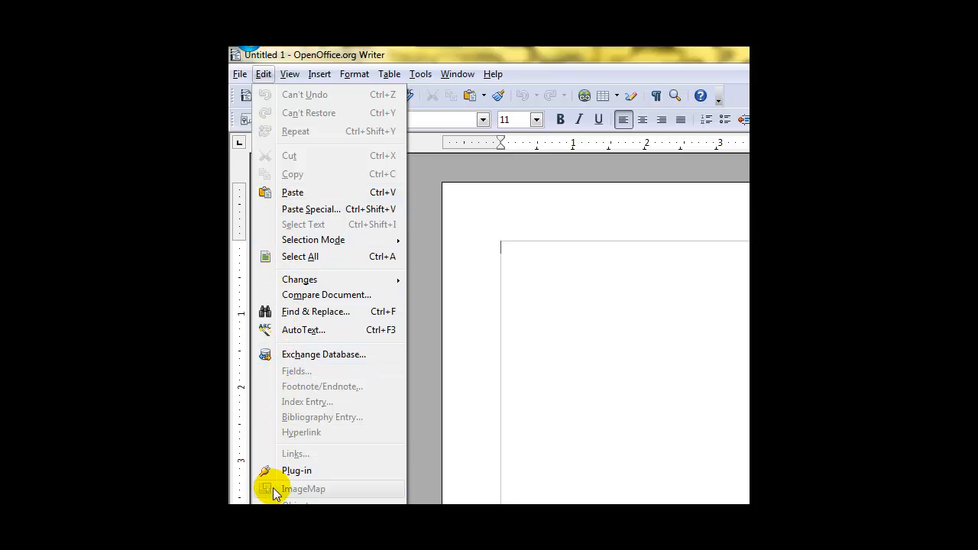
pyautogui.moveTo(289, 73)
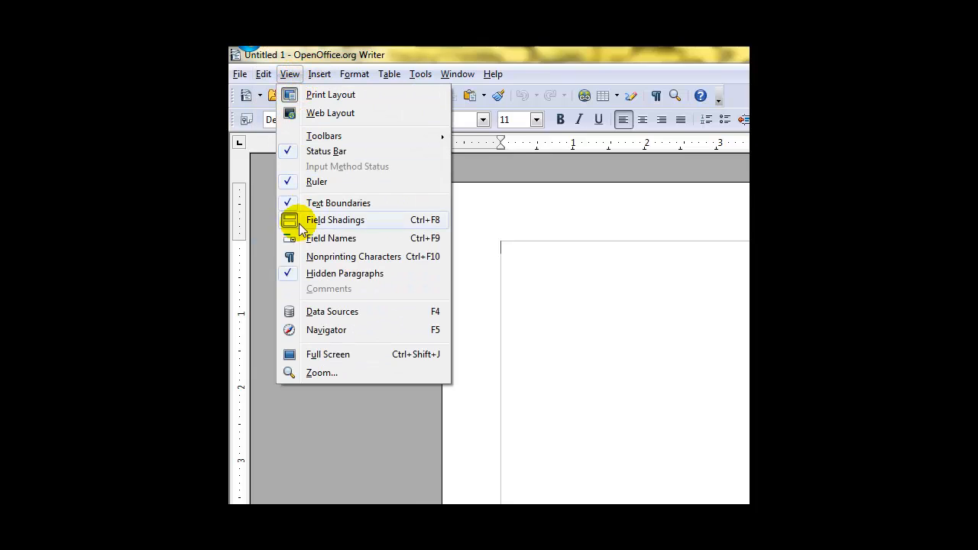
pyautogui.click(321, 74)
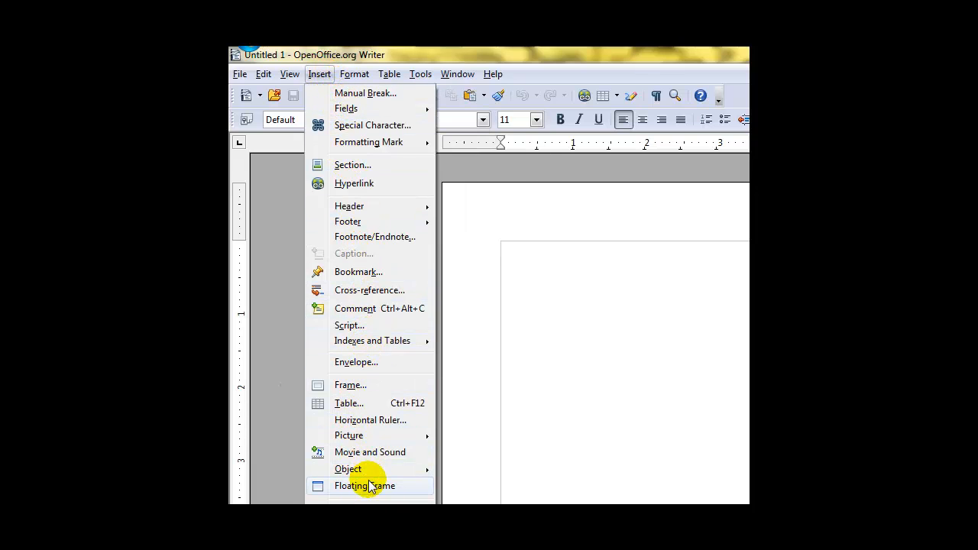
pyautogui.moveTo(391, 441)
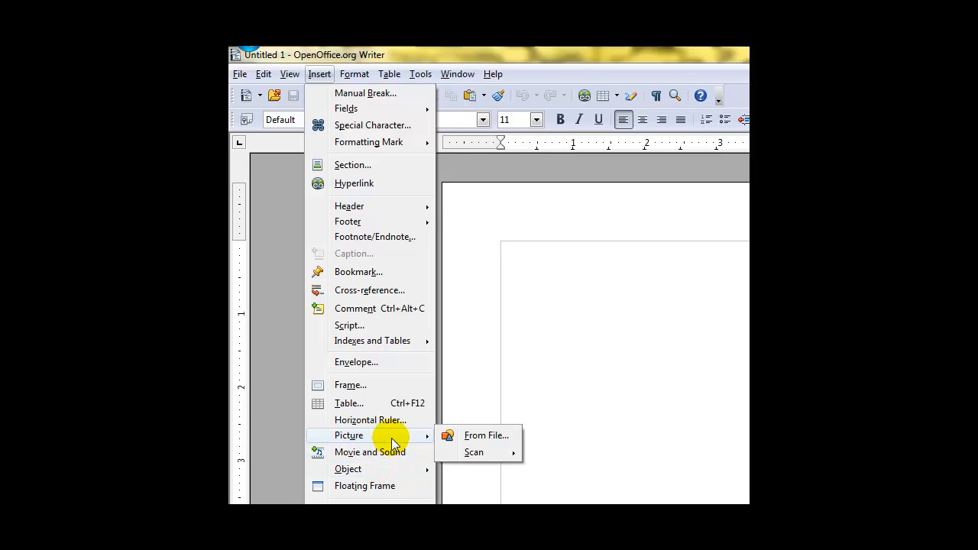
pyautogui.moveTo(384, 223)
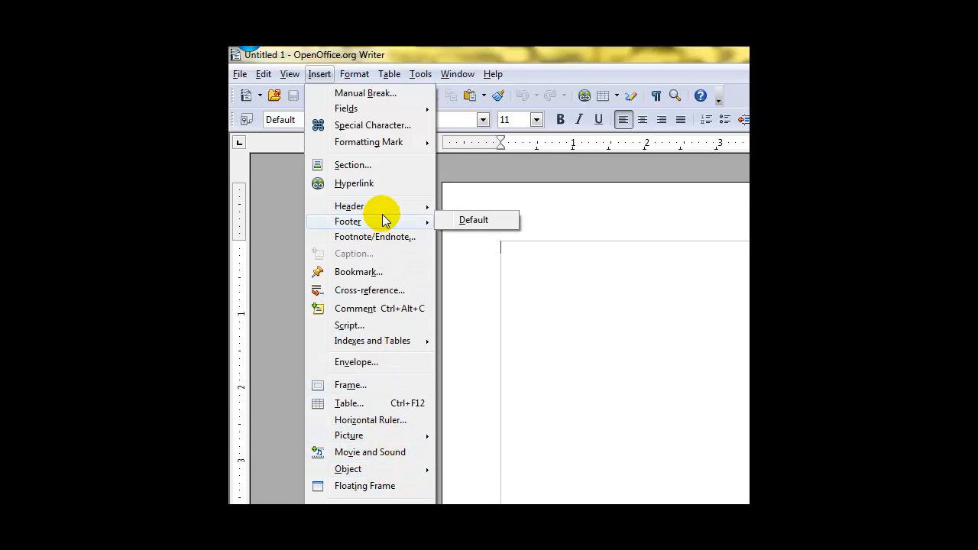
# - Examine Writer's formatting, table, tools, window and help commands, including the Change Case, AutoCorrect and Macros options
pyautogui.moveTo(391, 85)
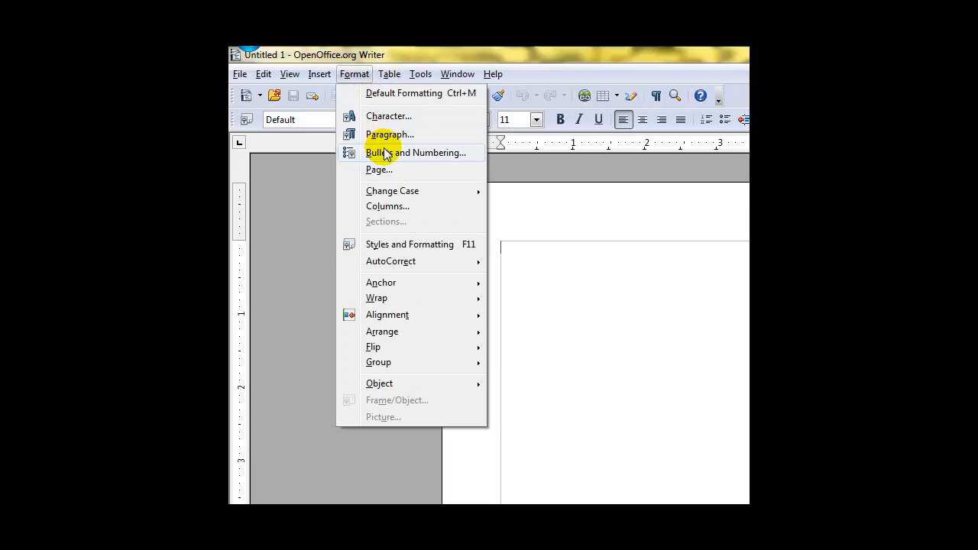
pyautogui.moveTo(391, 193)
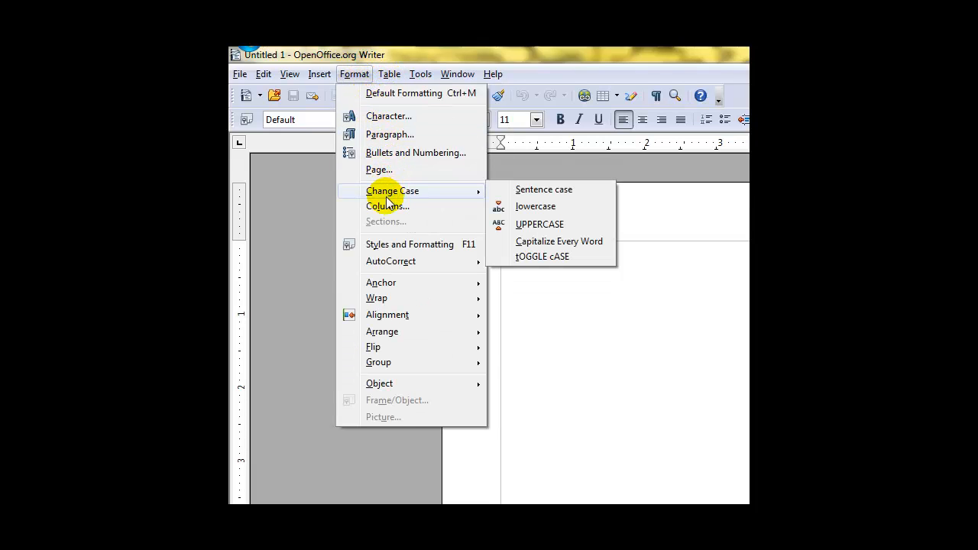
pyautogui.moveTo(388, 265)
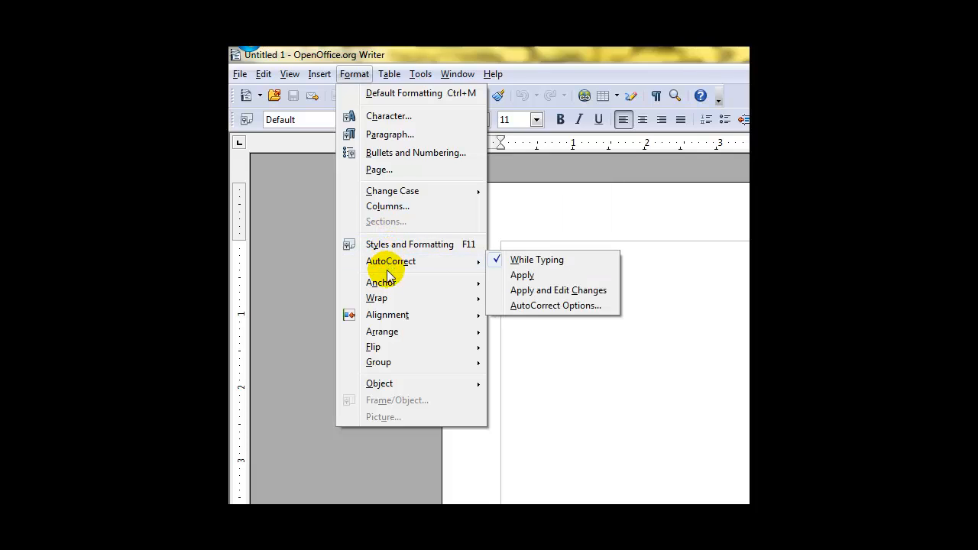
pyautogui.moveTo(389, 285)
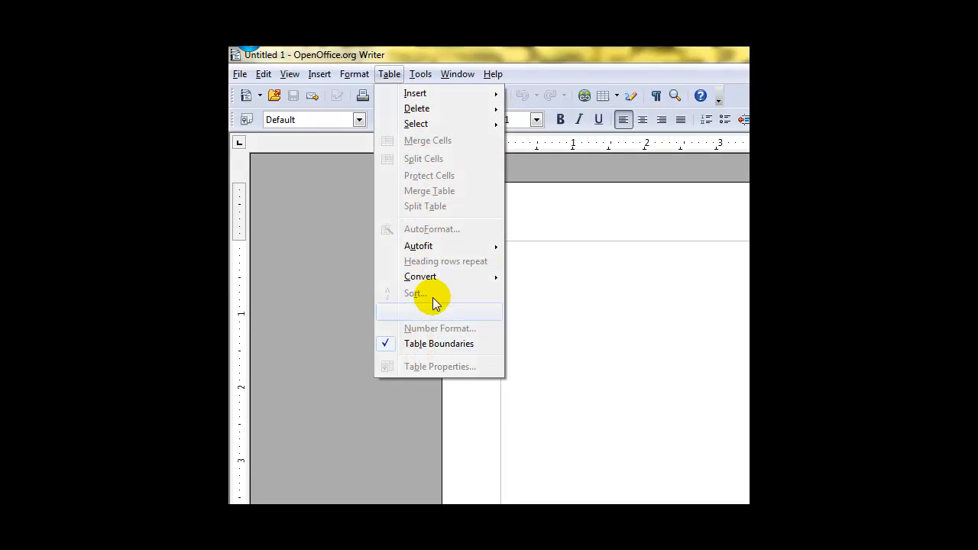
pyautogui.moveTo(421, 74)
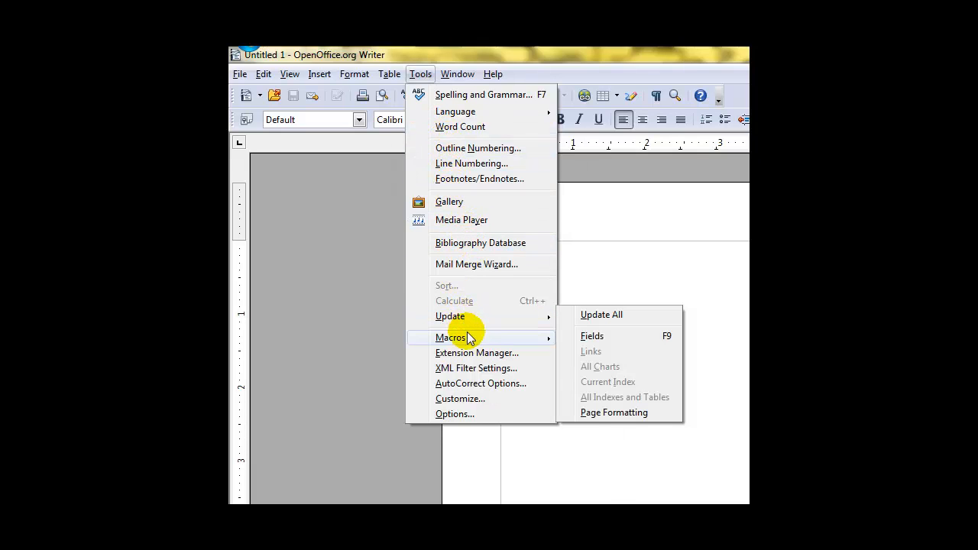
pyautogui.moveTo(471, 340)
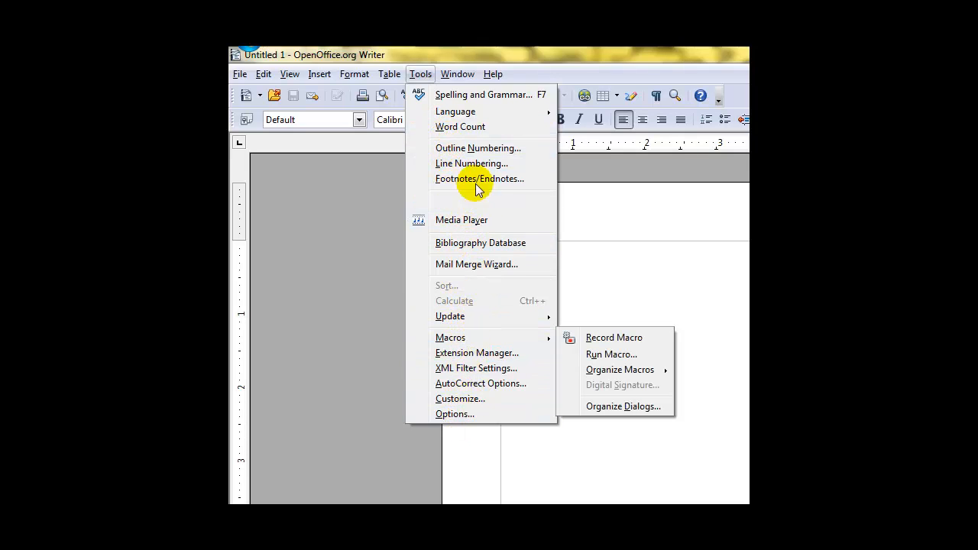
pyautogui.moveTo(453, 75)
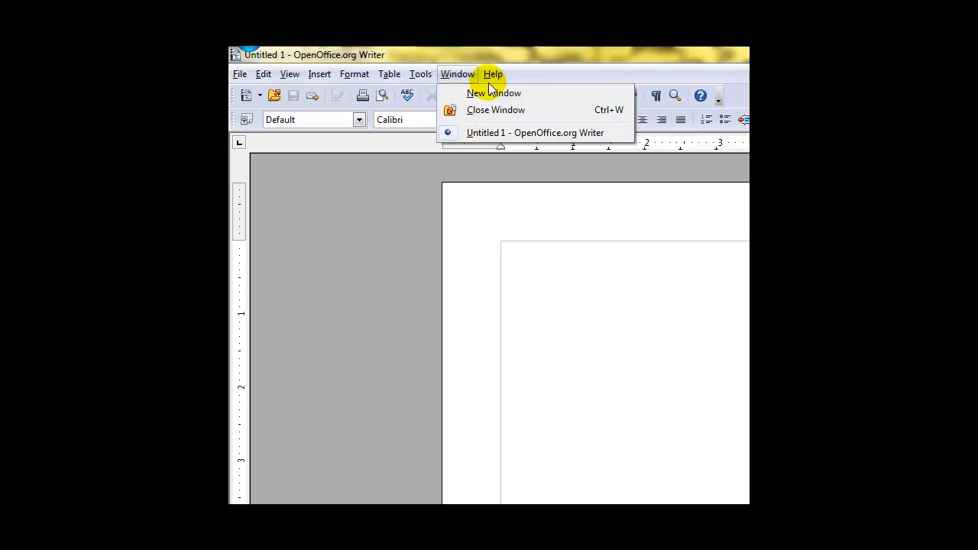
pyautogui.moveTo(491, 79)
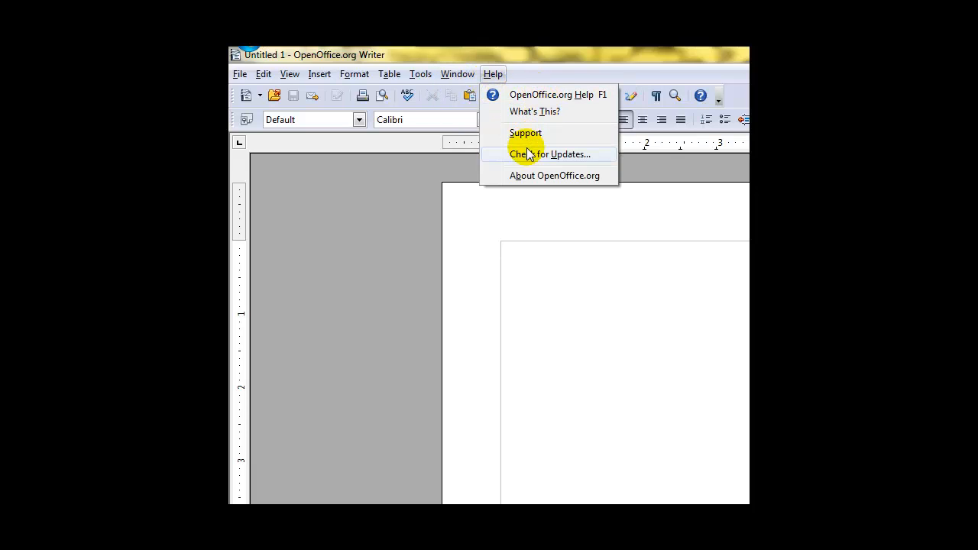
pyautogui.press('Escape')
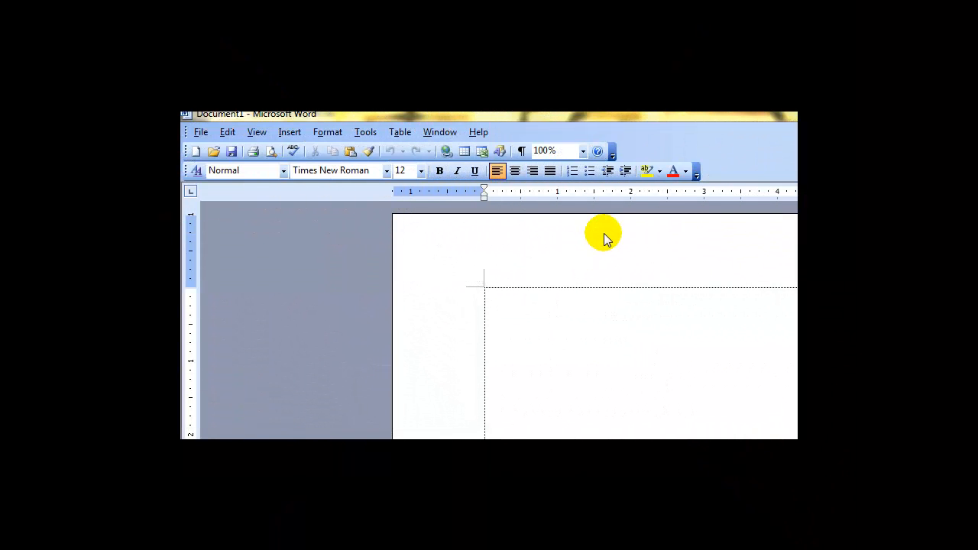
# - Switch to Microsoft Word and view which buttons can be added to or removed from the Standard toolbar
pyautogui.click(641, 128)
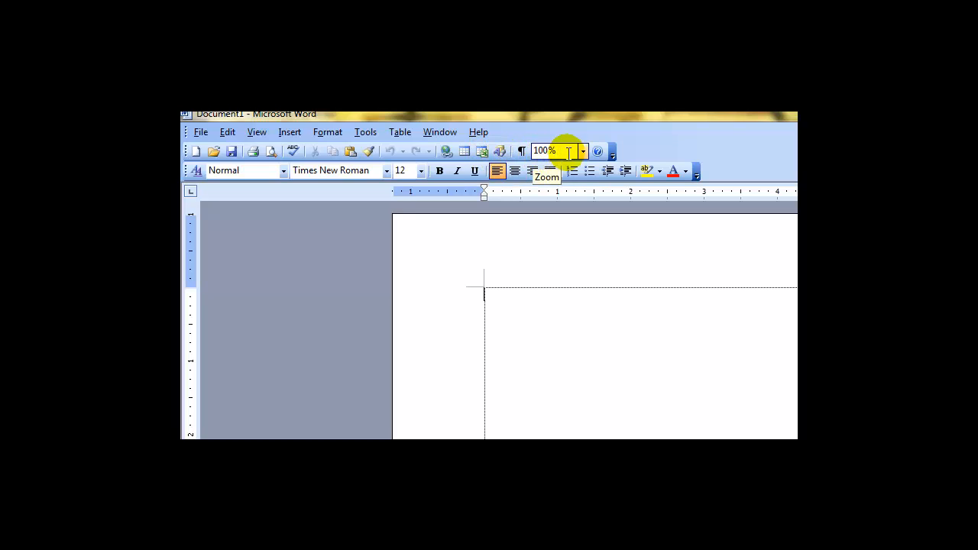
pyautogui.click(614, 153)
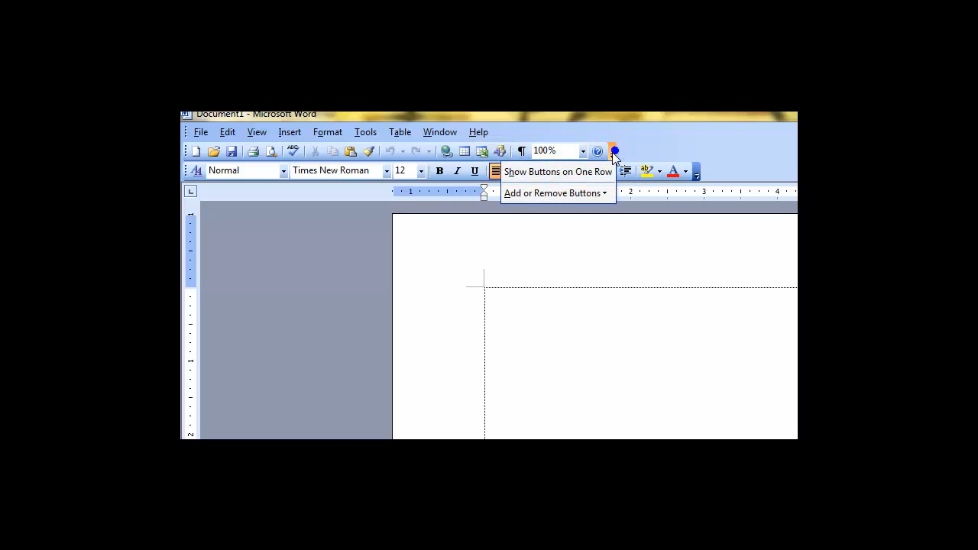
pyautogui.moveTo(611, 196)
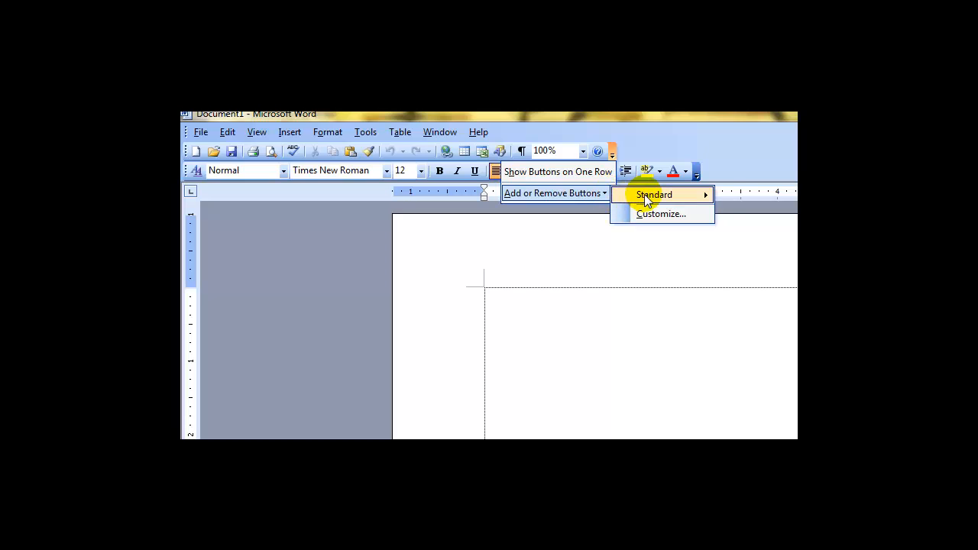
pyautogui.moveTo(644, 199)
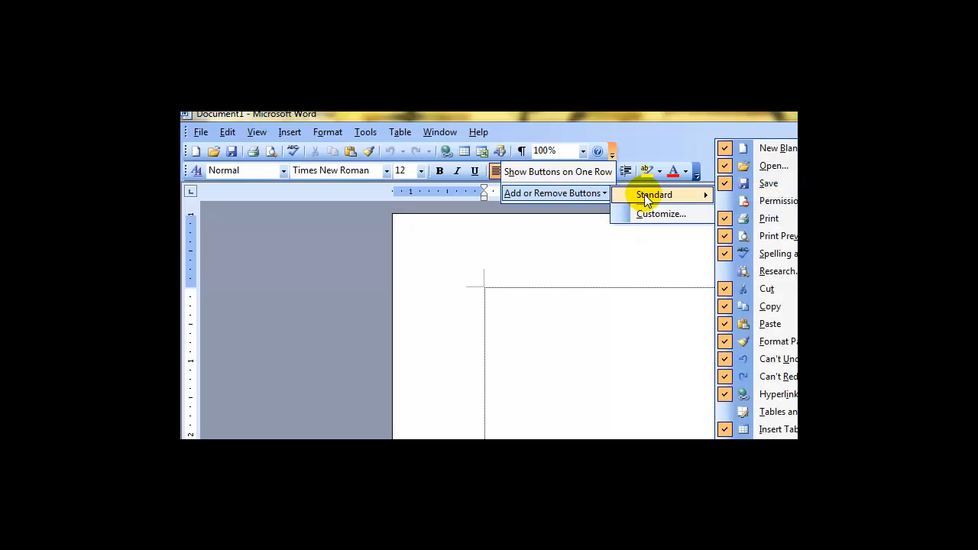
pyautogui.click(647, 155)
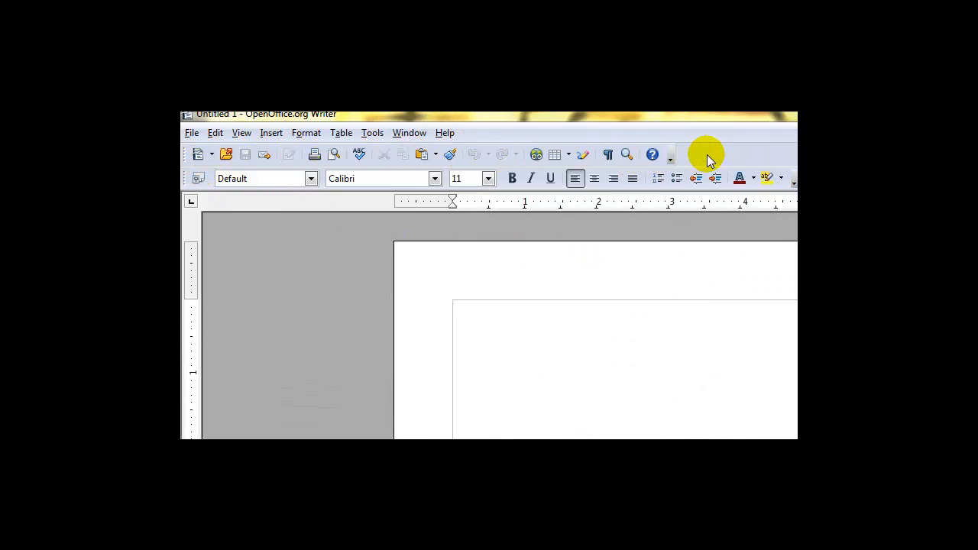
# - Switch to OpenOffice.org Writer and view the document types it can create, such as Spreadsheet, Presentation and Database
pyautogui.click(212, 157)
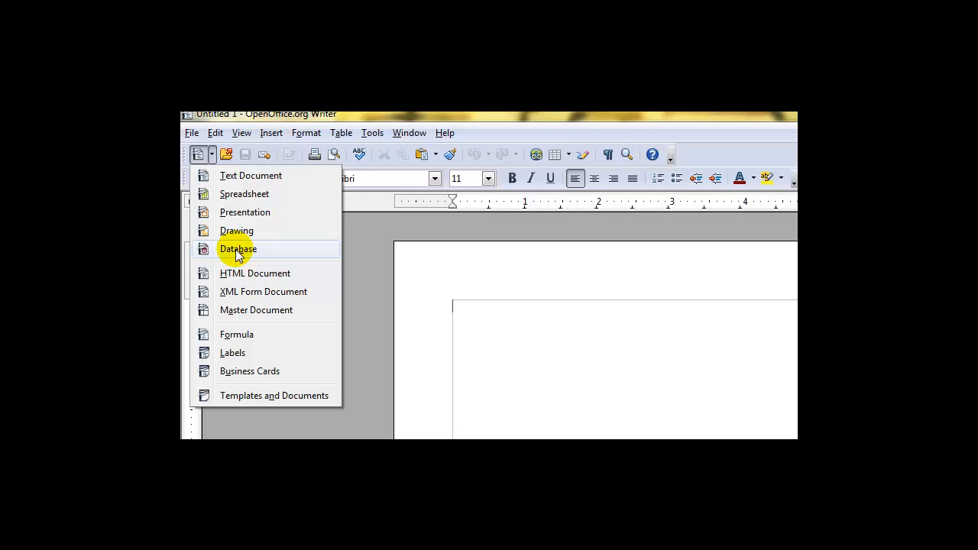
pyautogui.click(235, 147)
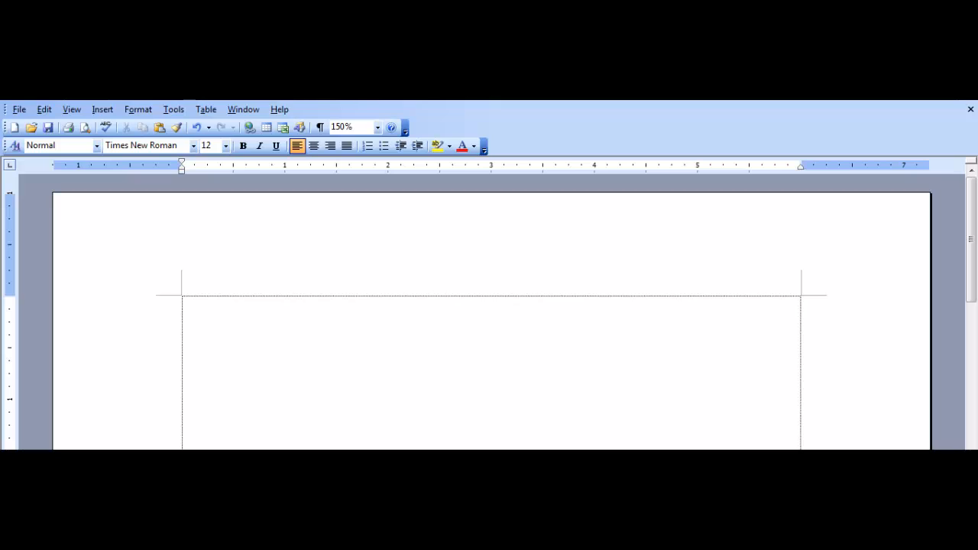
# - Enter the sentence "The quick brown fox jumps over the lazy dog." at the start of the blank document
pyautogui.click(398, 385)
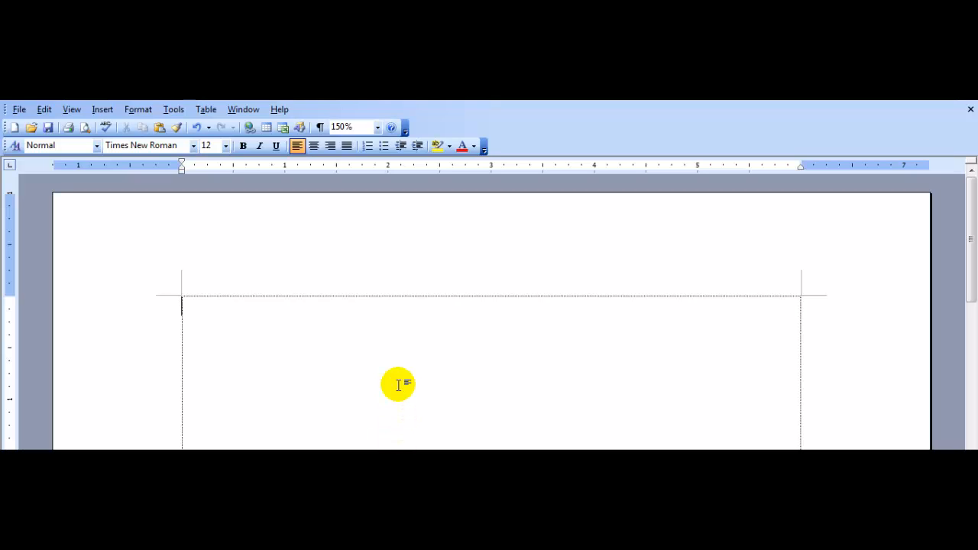
pyautogui.write('The quci')
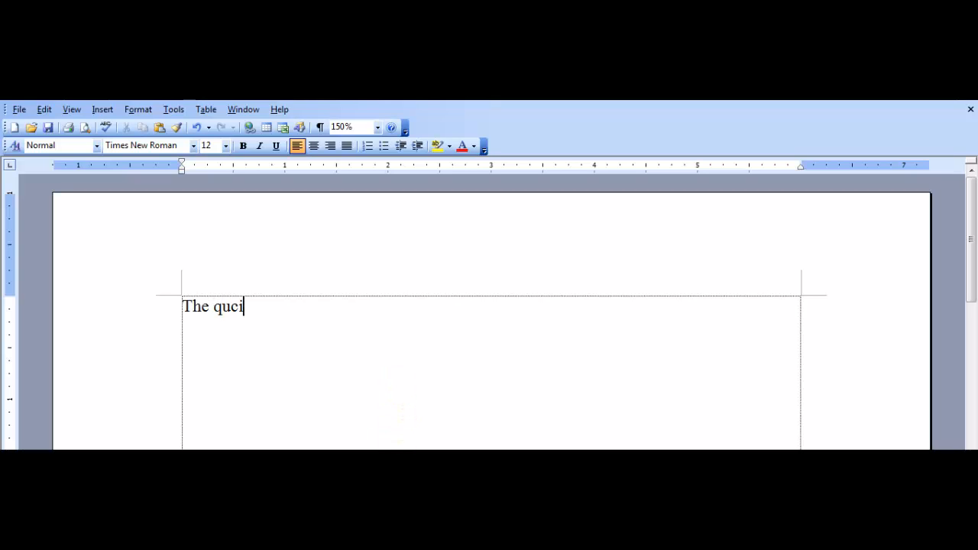
pyautogui.press('BackSpace')
pyautogui.press('BackSpace')
pyautogui.write('ick brown f')
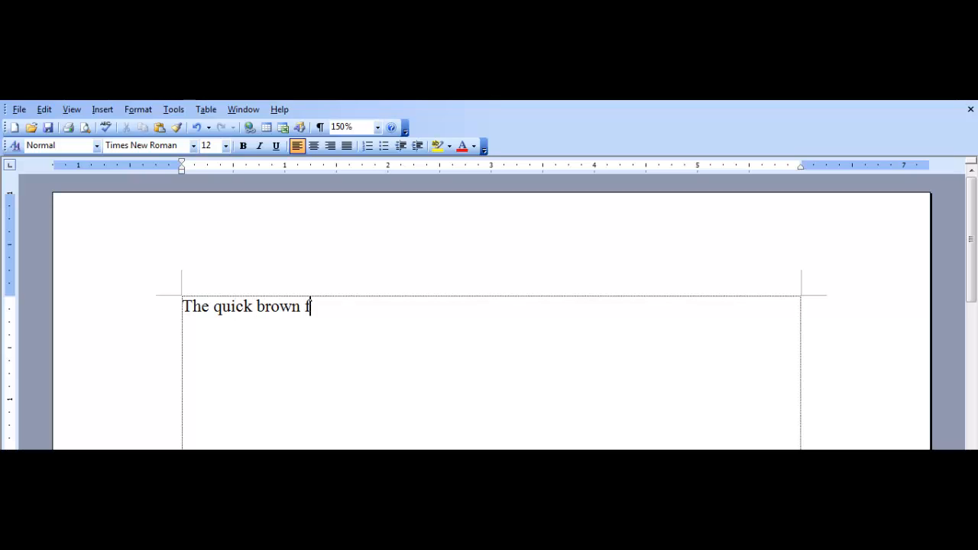
pyautogui.write('ox jumps')
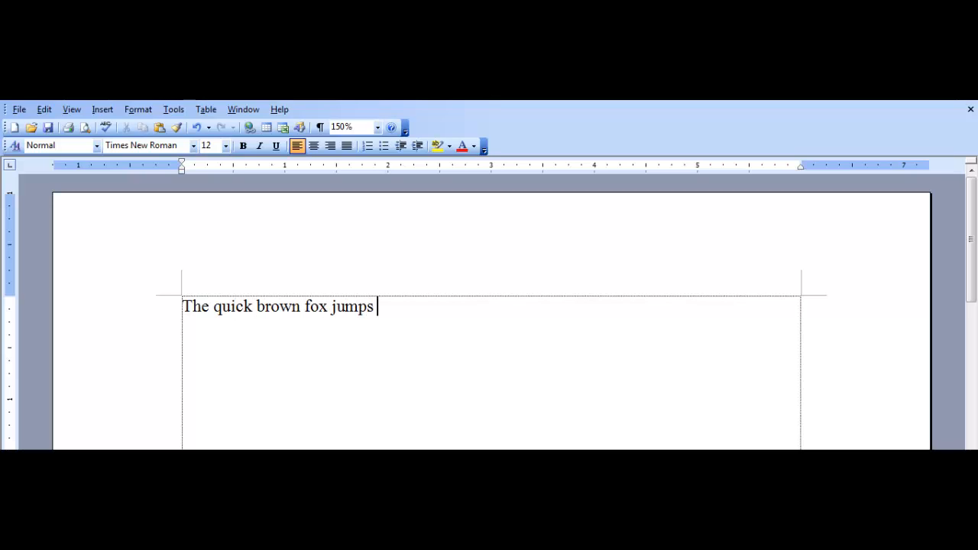
pyautogui.write(' over the lza')
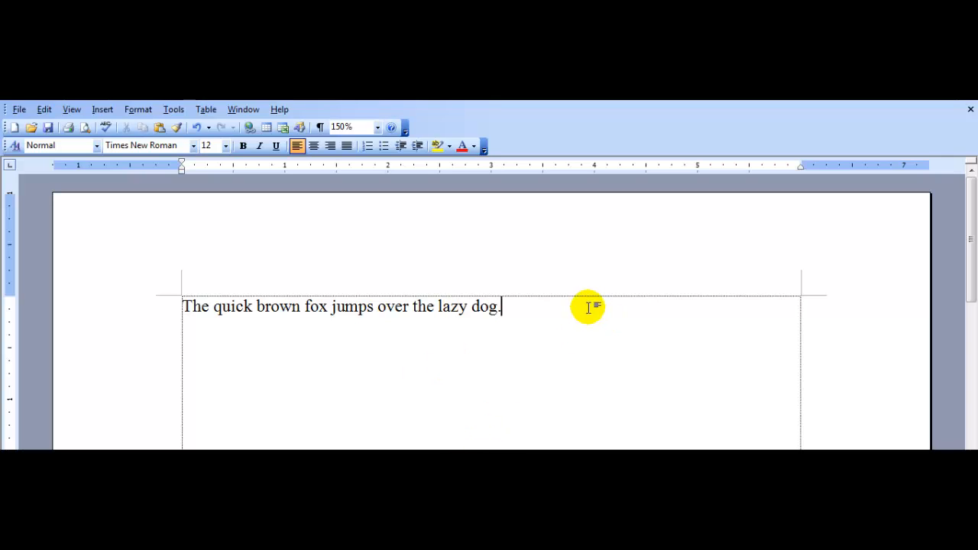
# - Try right and centre alignment on the sentence, and return it to left alignment
pyautogui.click(331, 147)
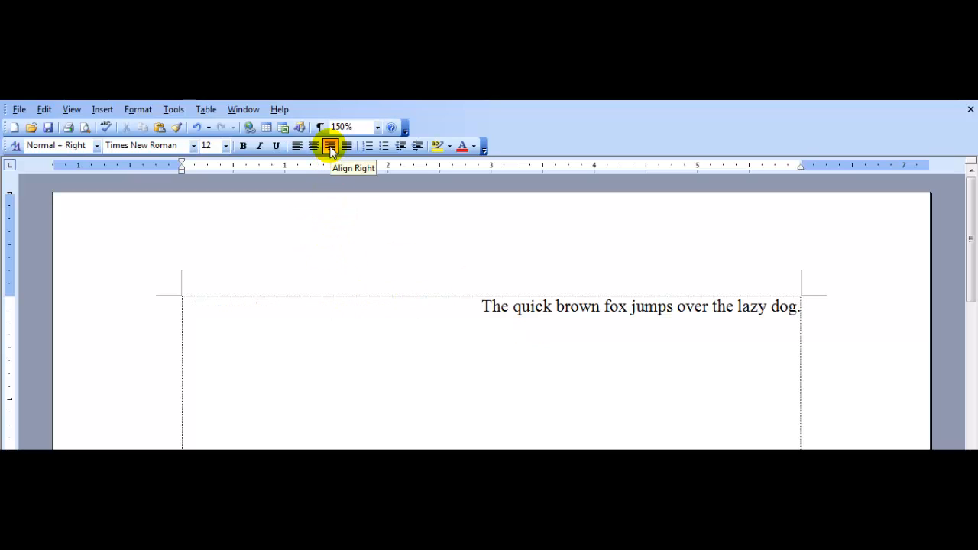
pyautogui.click(313, 146)
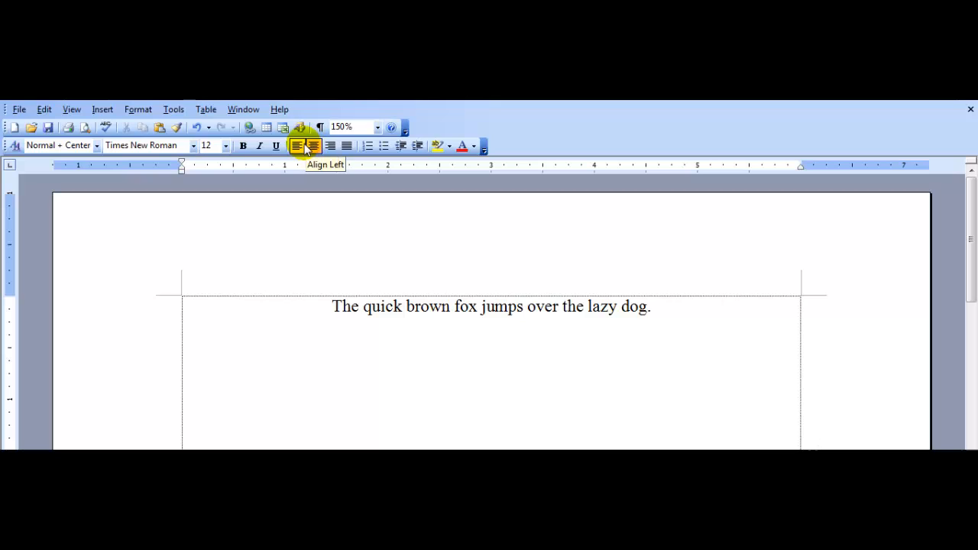
pyautogui.click(297, 146)
# - Set the whole sentence's font to Calibri and its font size to 11
pyautogui.moveTo(535, 308); pyautogui.dragTo(140, 308)
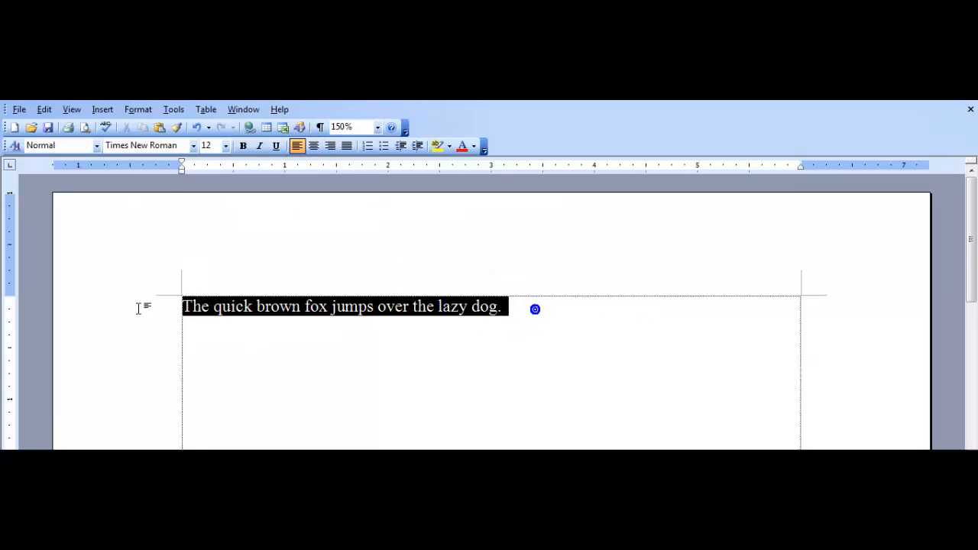
pyautogui.click(195, 147)
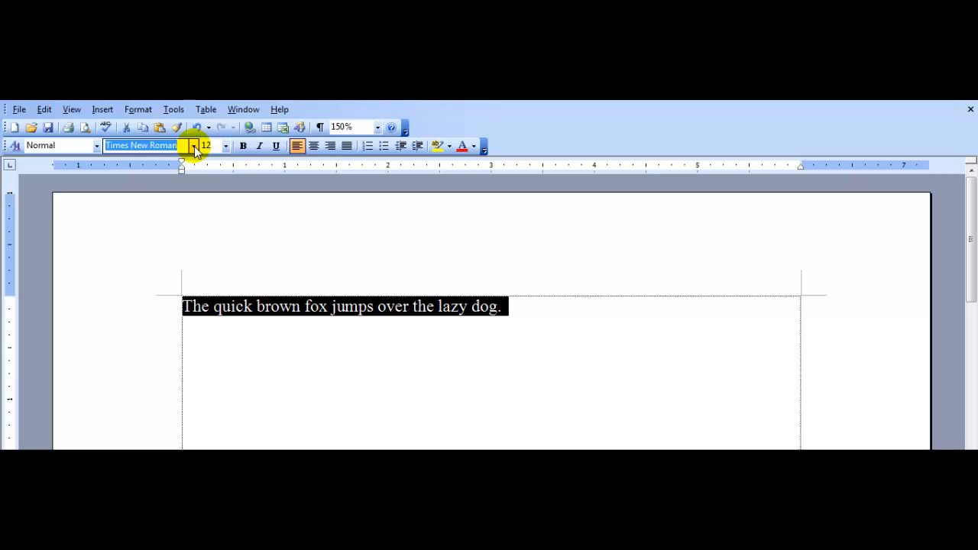
pyautogui.write('Calibri')
pyautogui.press('Return')
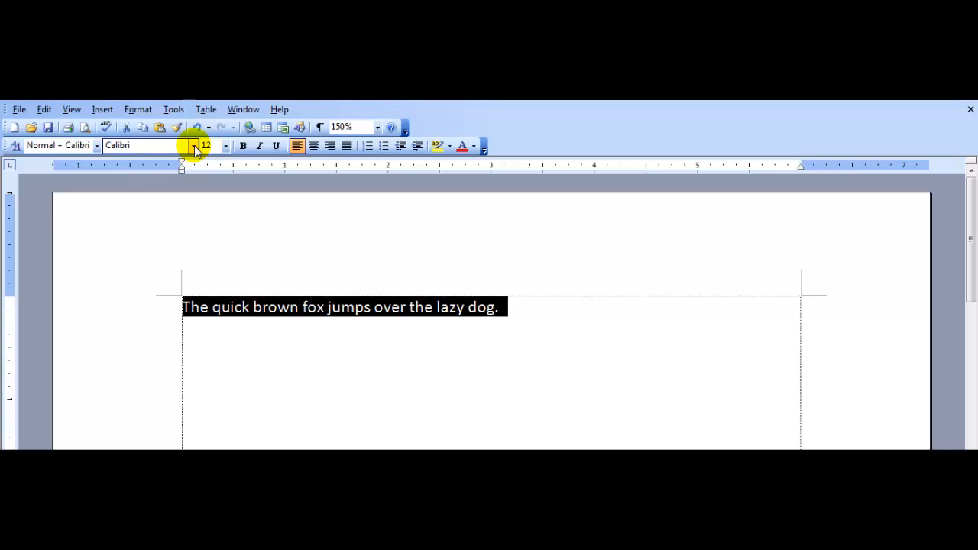
pyautogui.click(207, 146)
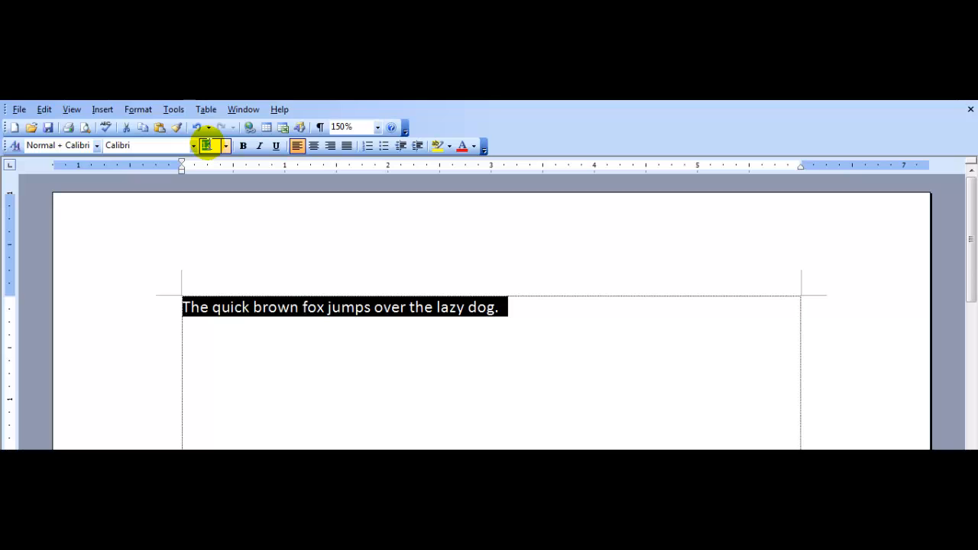
pyautogui.write('11')
pyautogui.press('Return')
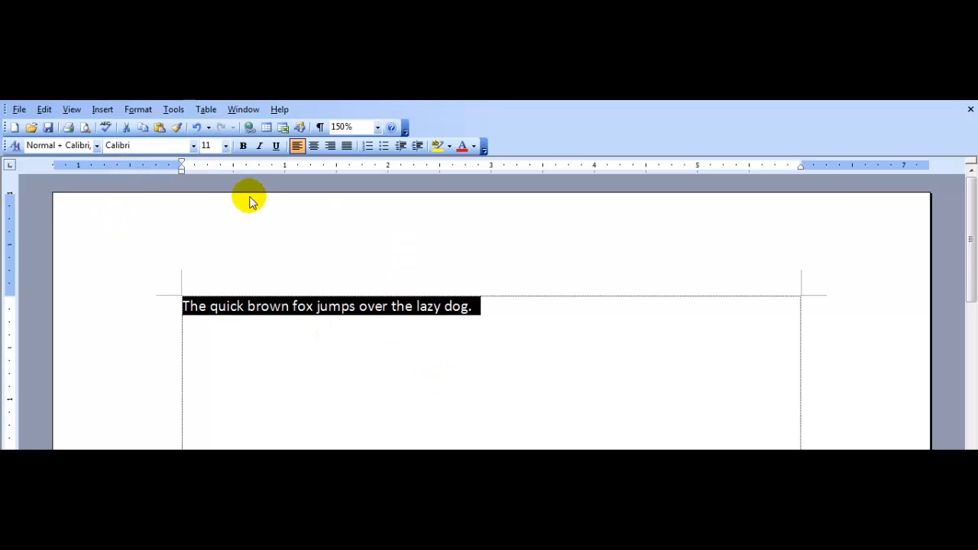
# - Try bold, italic and underline on the sentence, remove all three and deselect the text
pyautogui.click(243, 145)
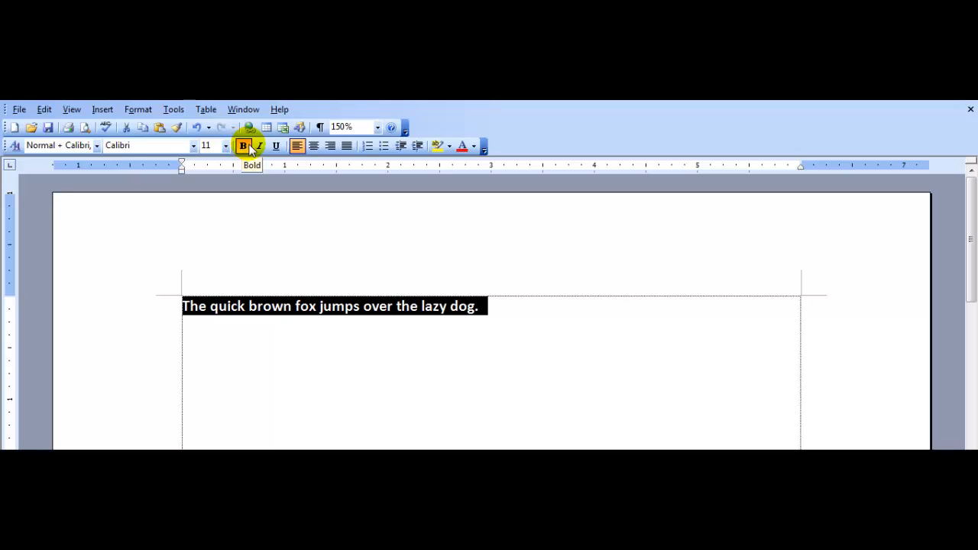
pyautogui.click(259, 146)
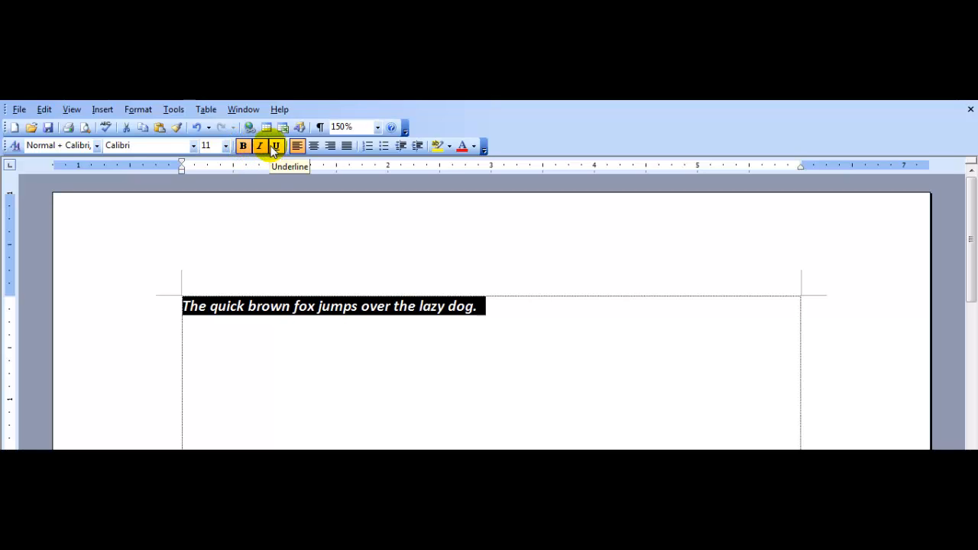
pyautogui.click(276, 146)
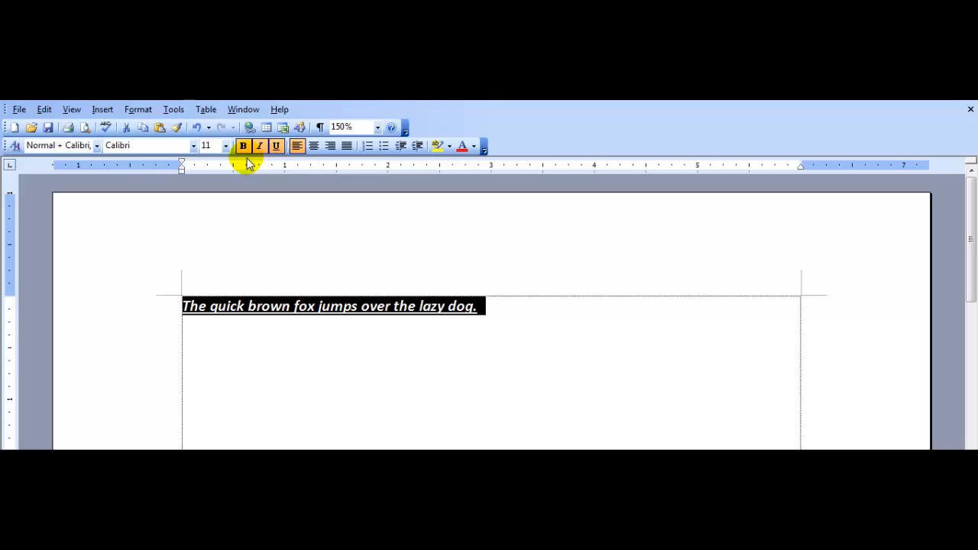
pyautogui.click(243, 146)
pyautogui.click(259, 148)
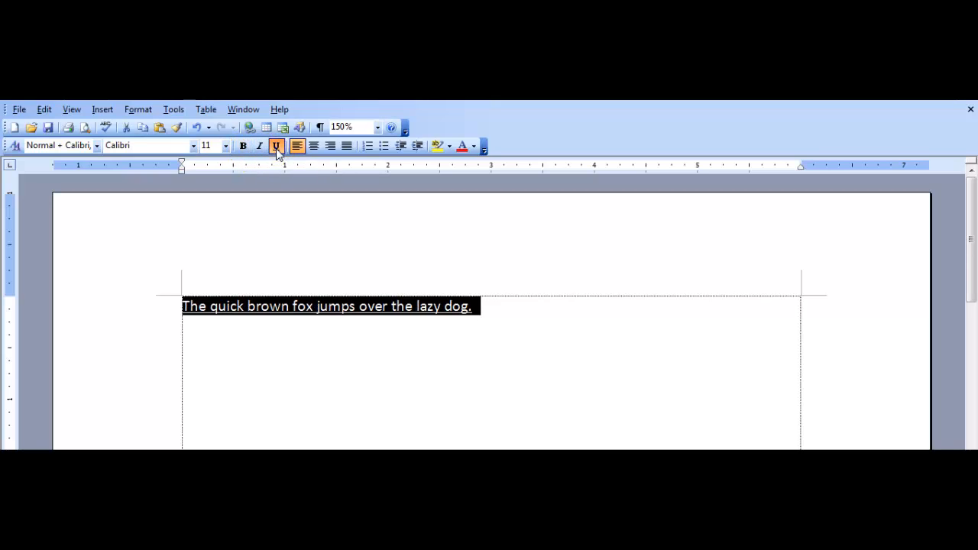
pyautogui.click(275, 146)
pyautogui.click(503, 304)
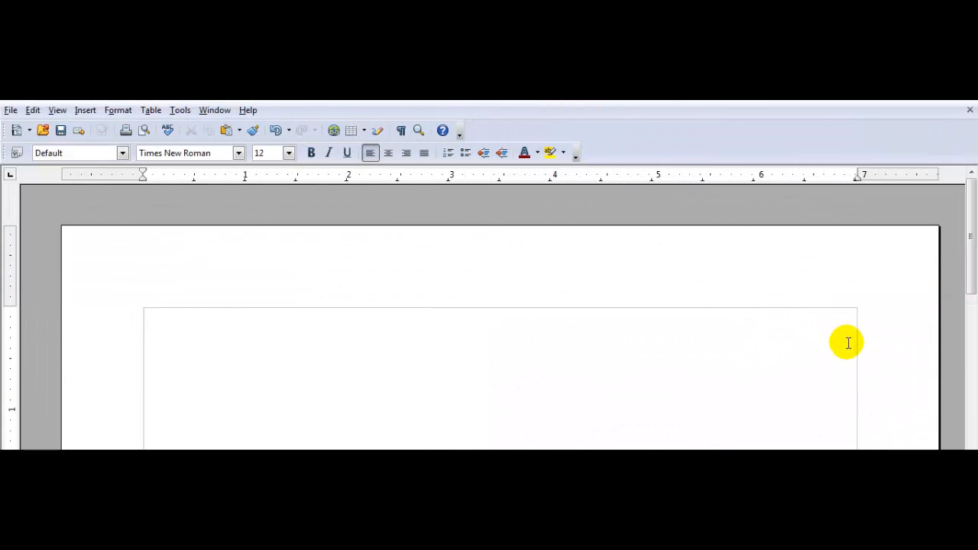
# - Enter the same sentence, "The quick brown fox jumps over the lazy dog.", in the blank Writer document
pyautogui.click(326, 343)
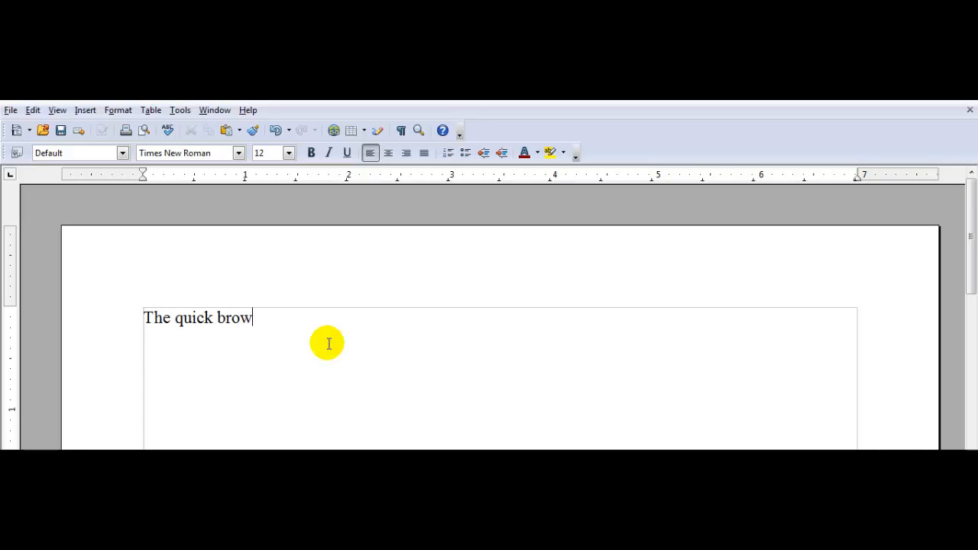
pyautogui.write('n fox jum')
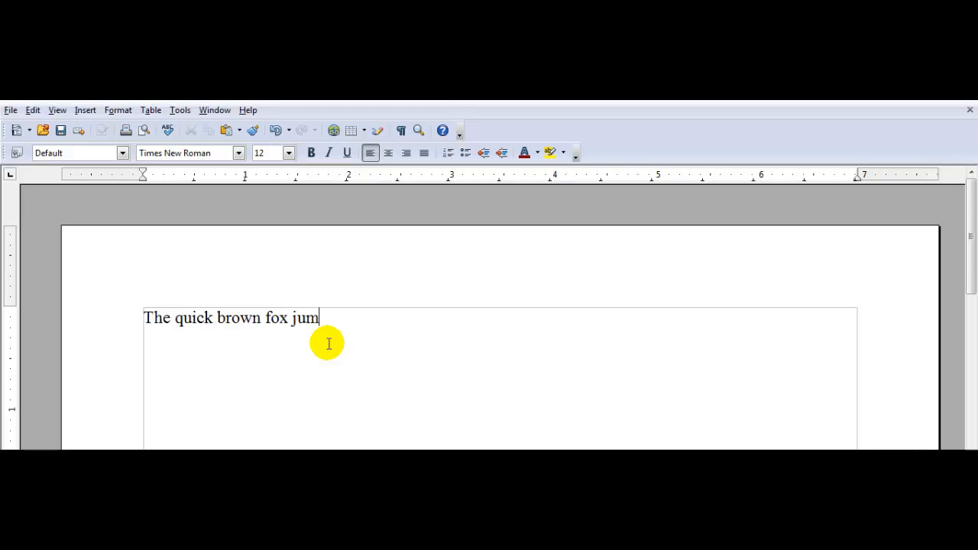
pyautogui.write('ps over the lazy dog.')
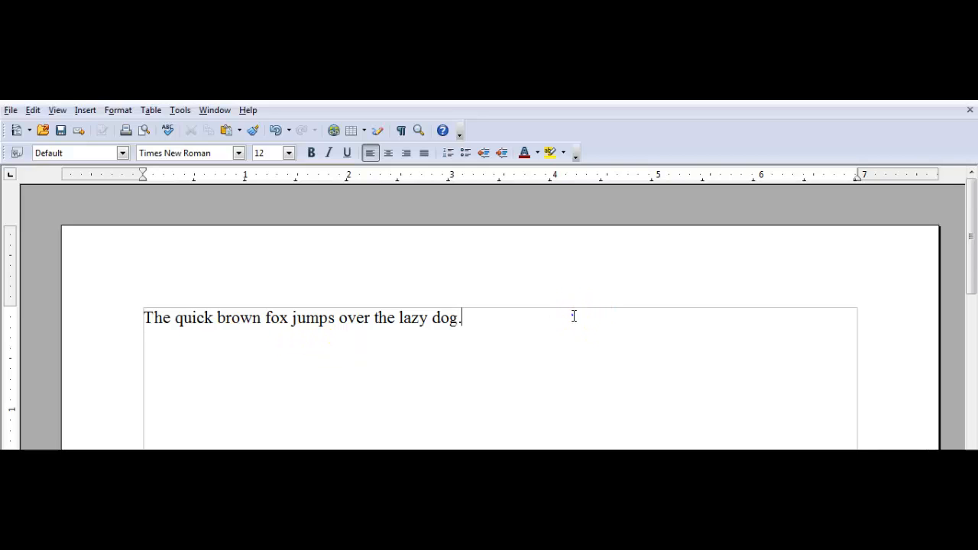
# - Select the sentence, try right and centre alignment on it, and restore left alignment
pyautogui.moveTo(574, 317); pyautogui.dragTo(127, 296)
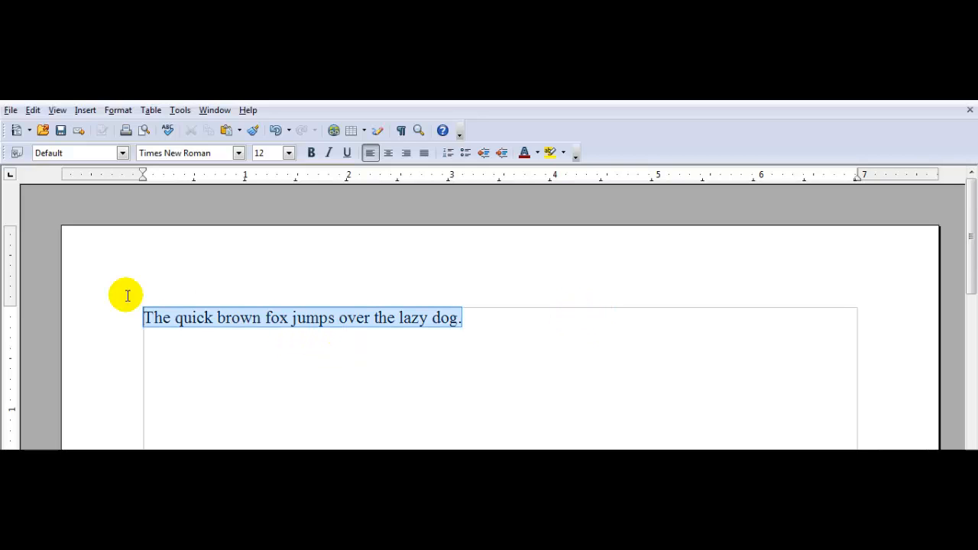
pyautogui.click(406, 154)
pyautogui.click(391, 157)
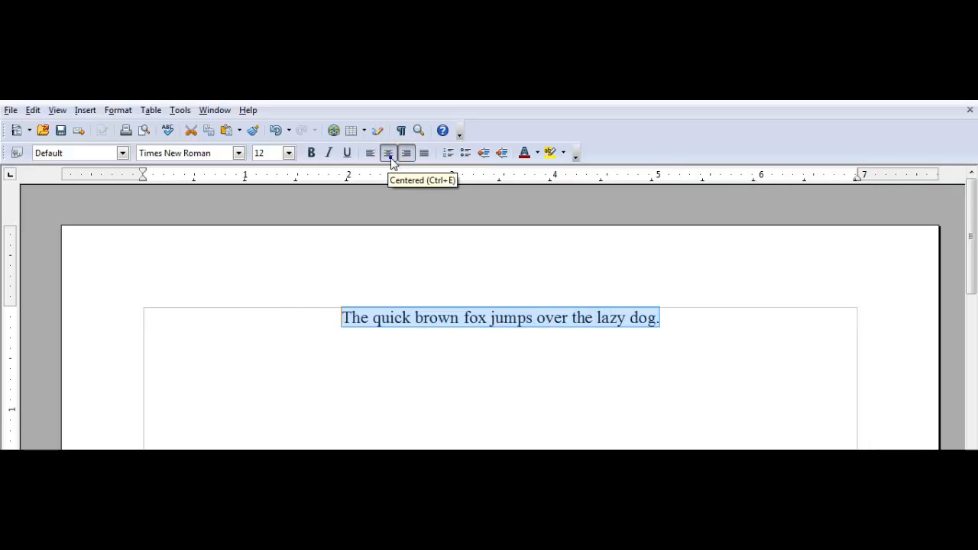
pyautogui.click(372, 154)
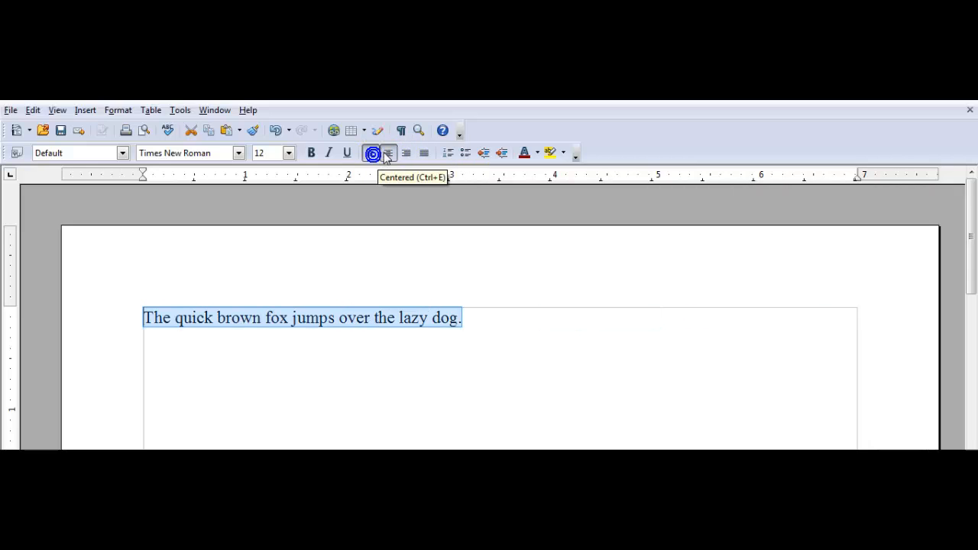
# - Try bold, italic and underline together on the selected sentence, and remove all three styles
pyautogui.click(311, 154)
pyautogui.click(328, 154)
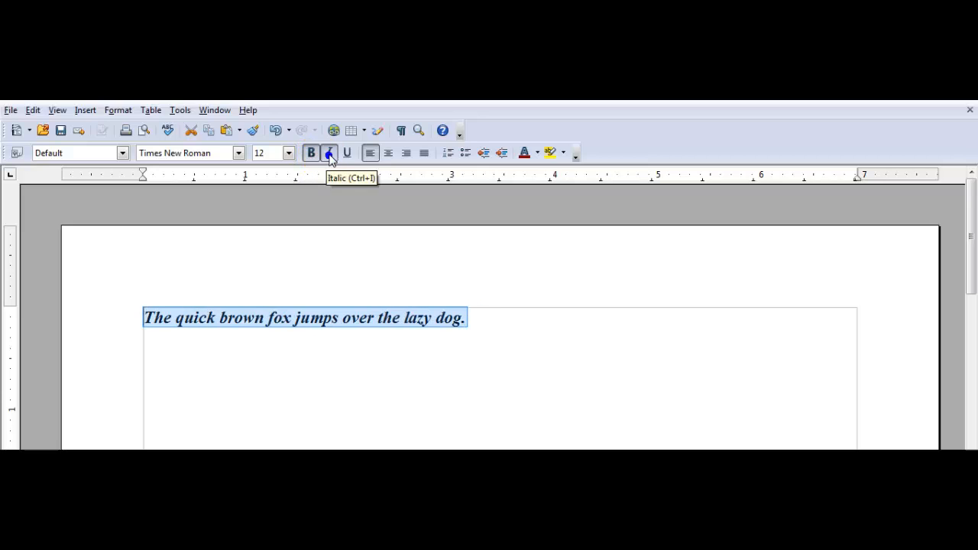
pyautogui.click(347, 153)
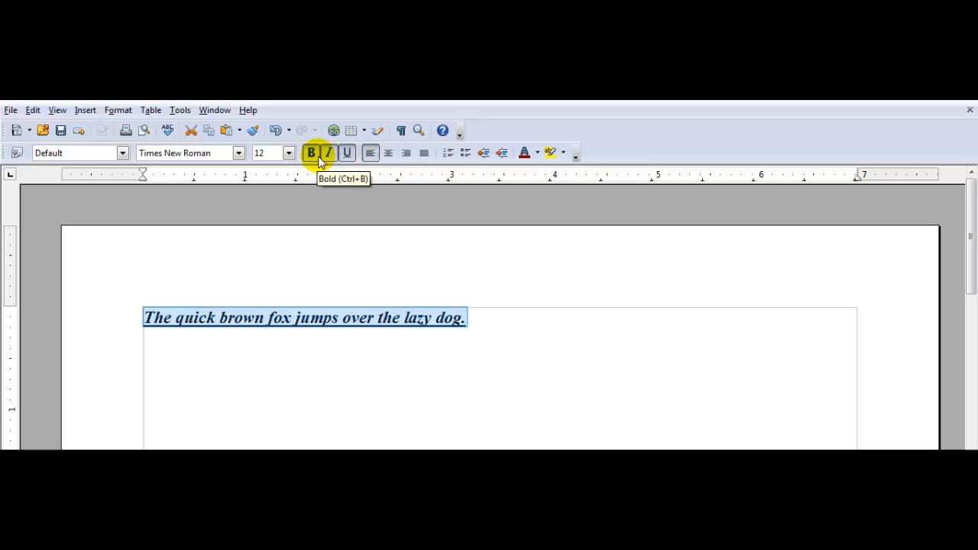
pyautogui.click(312, 154)
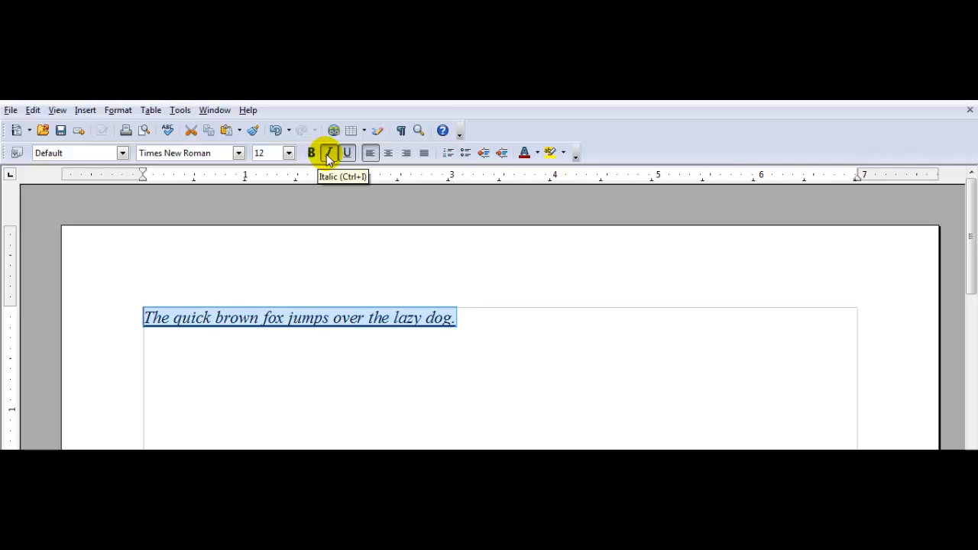
pyautogui.click(327, 154)
pyautogui.click(347, 153)
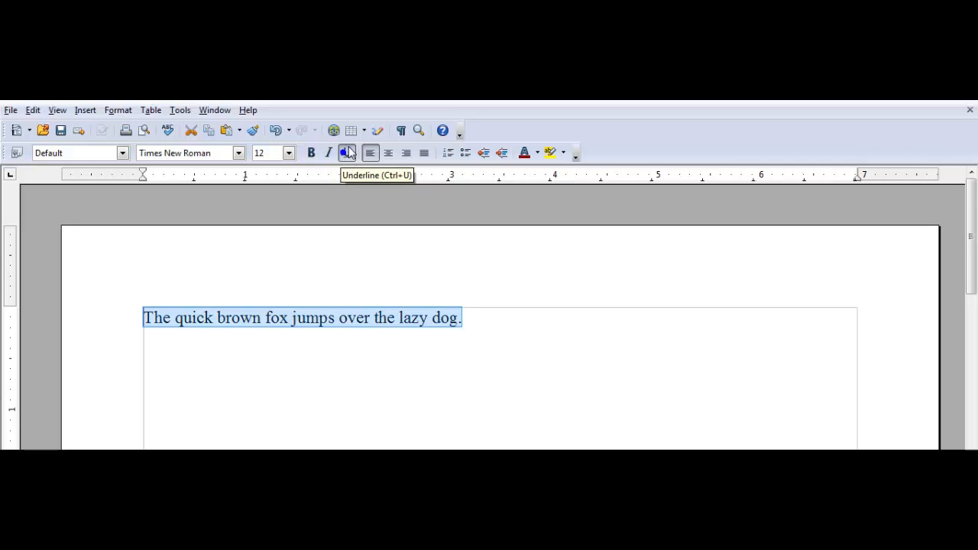
# - Set the selected sentence's font to Calibri and try a font size of 11
pyautogui.click(221, 153)
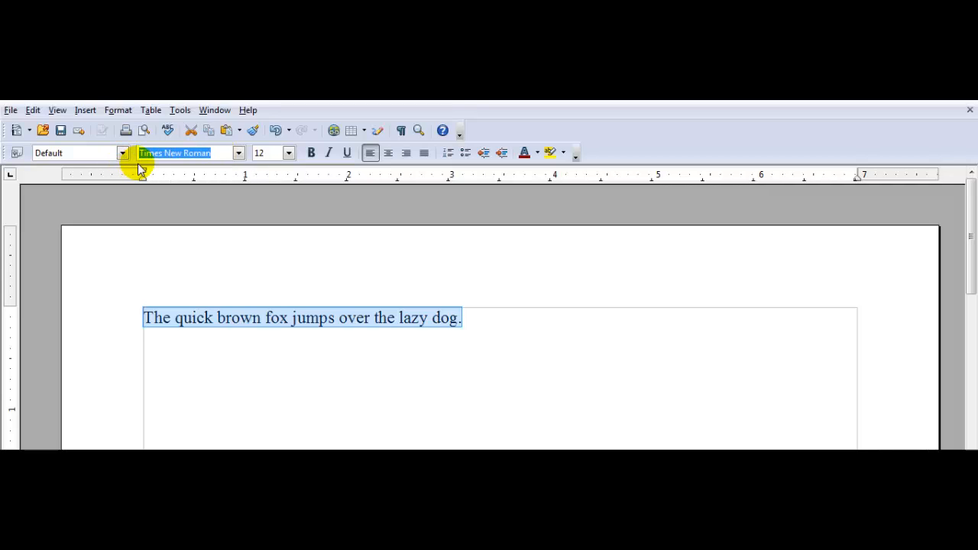
pyautogui.write('Calibri')
pyautogui.press('Return')
pyautogui.click(259, 153)
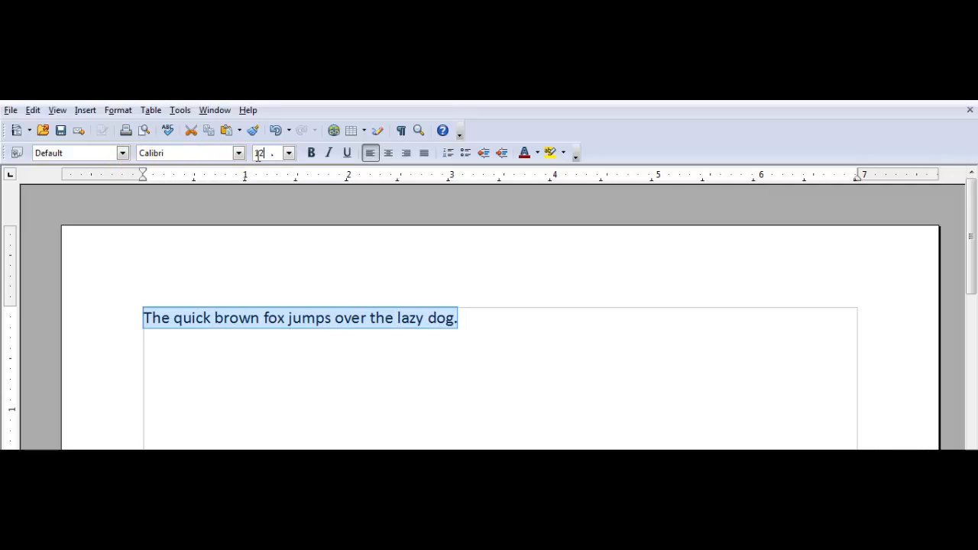
pyautogui.doubleClick(259, 153)
pyautogui.write('11')
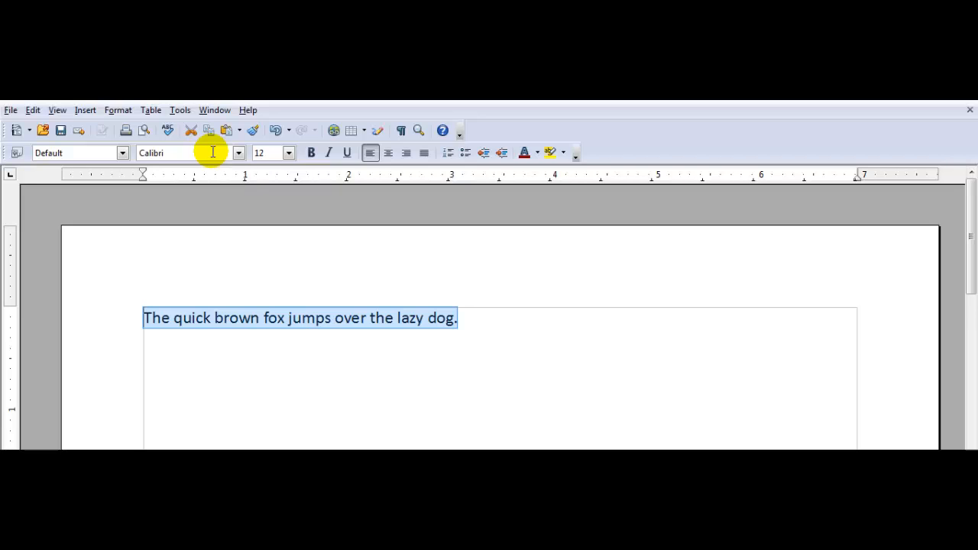
pyautogui.press('Return')
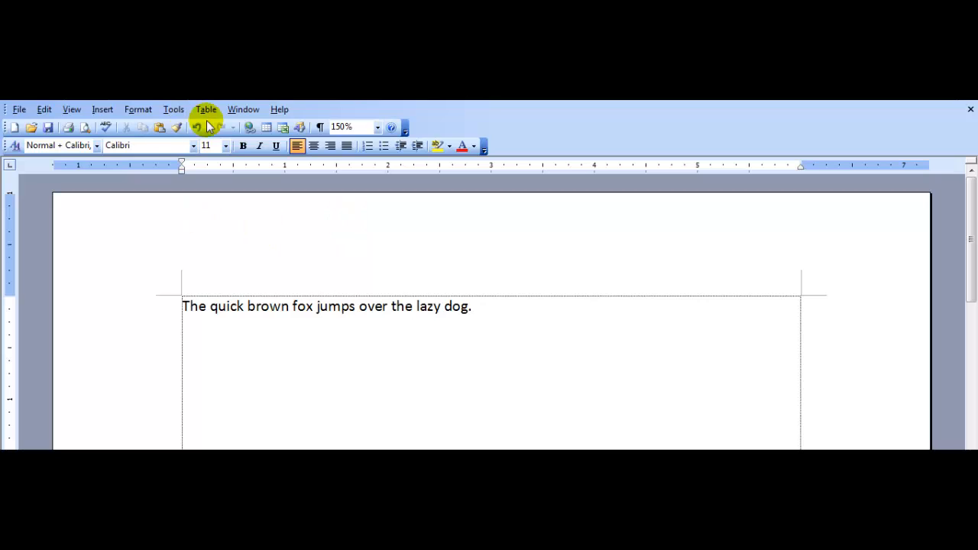
# - Add the header text "Oh That Lazy Dog!" to the Word document and return to the body text
pyautogui.click(73, 111)
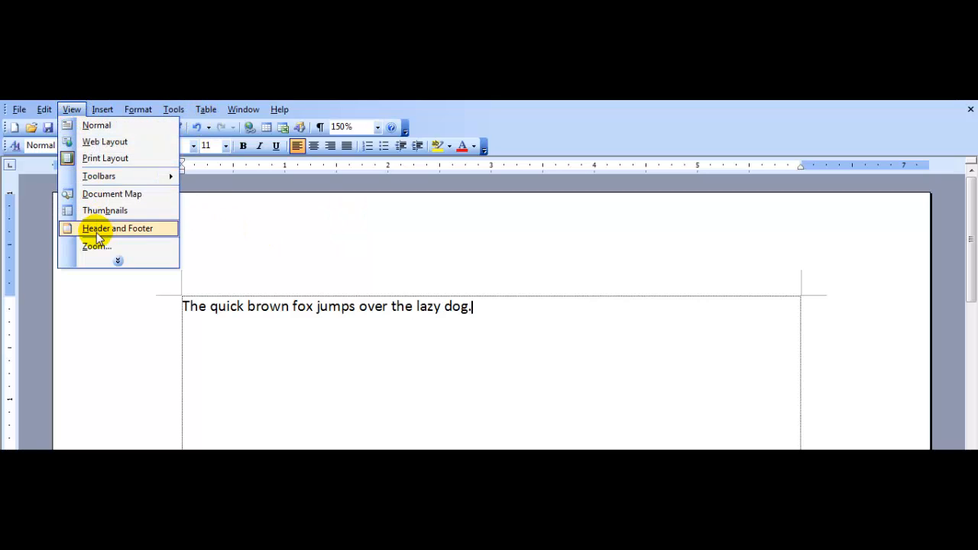
pyautogui.click(99, 230)
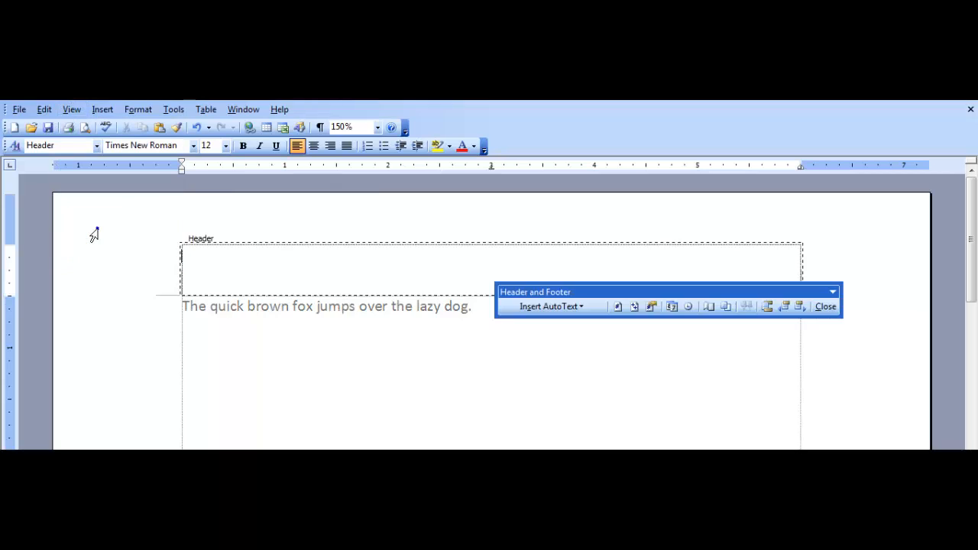
pyautogui.click(308, 273)
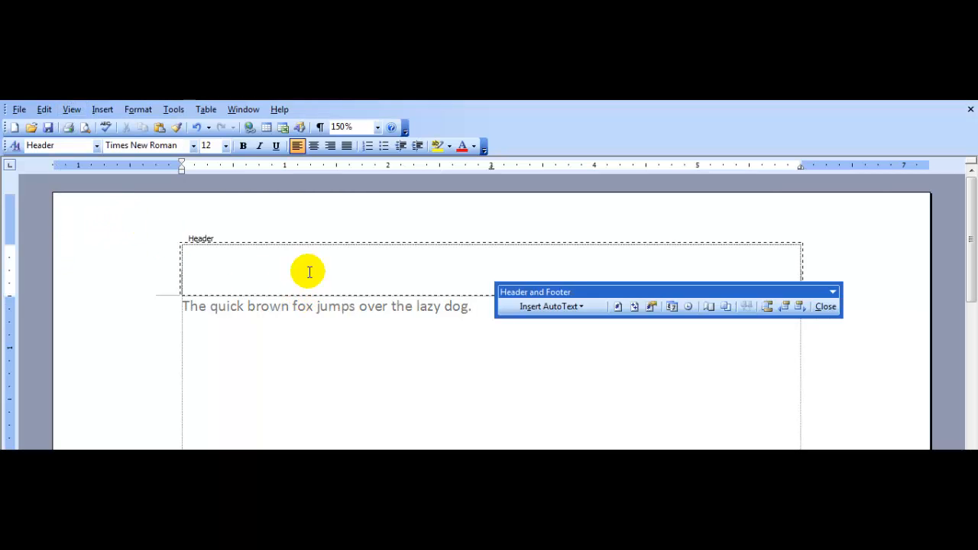
pyautogui.write('O')
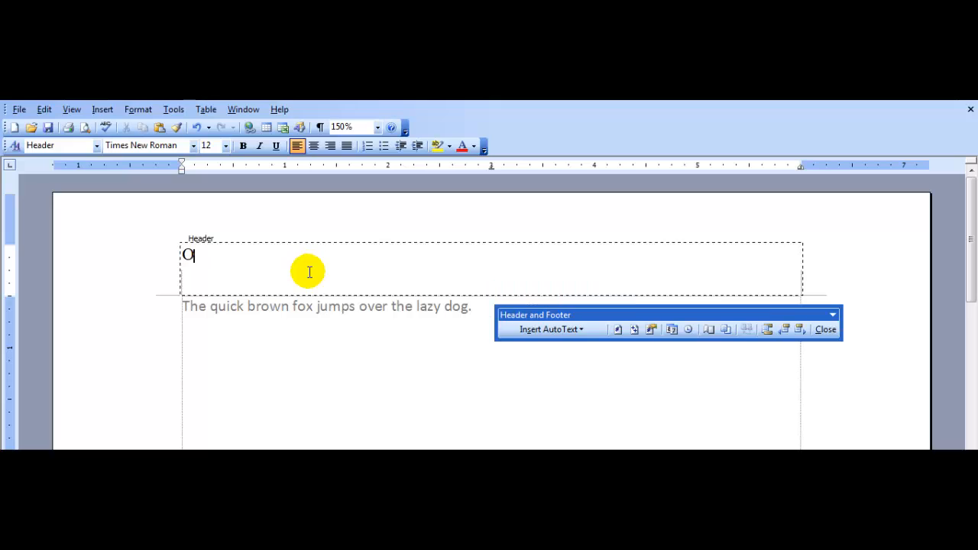
pyautogui.write('h That ')
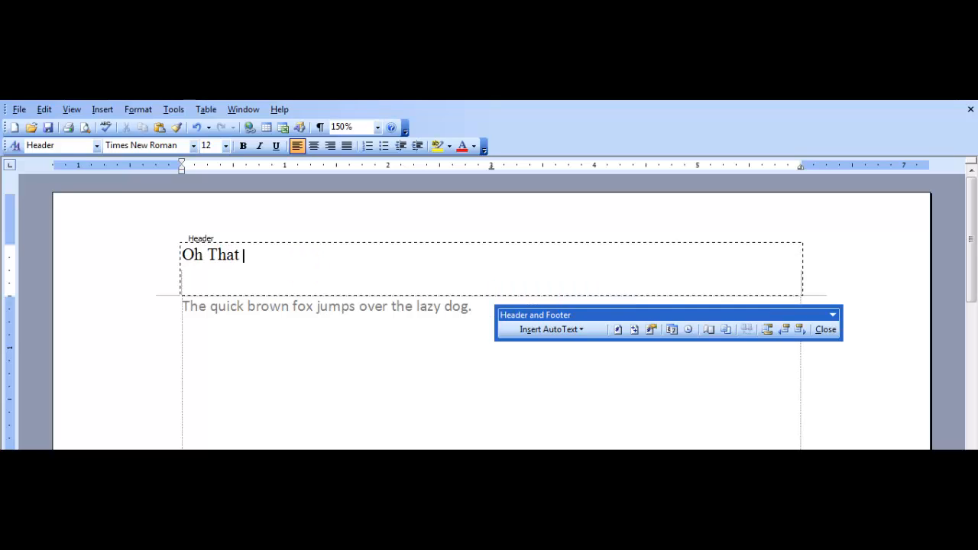
pyautogui.write('Lazy Dog!')
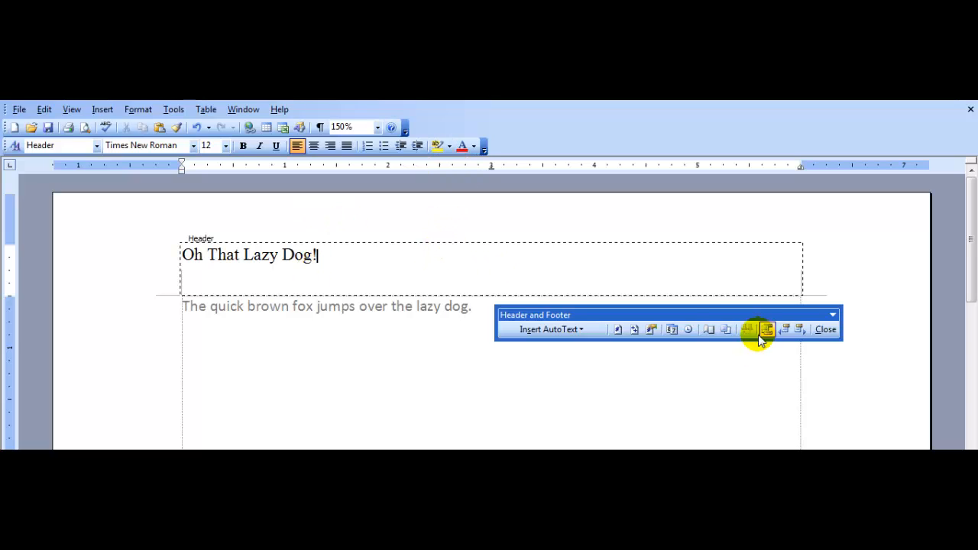
pyautogui.click(825, 329)
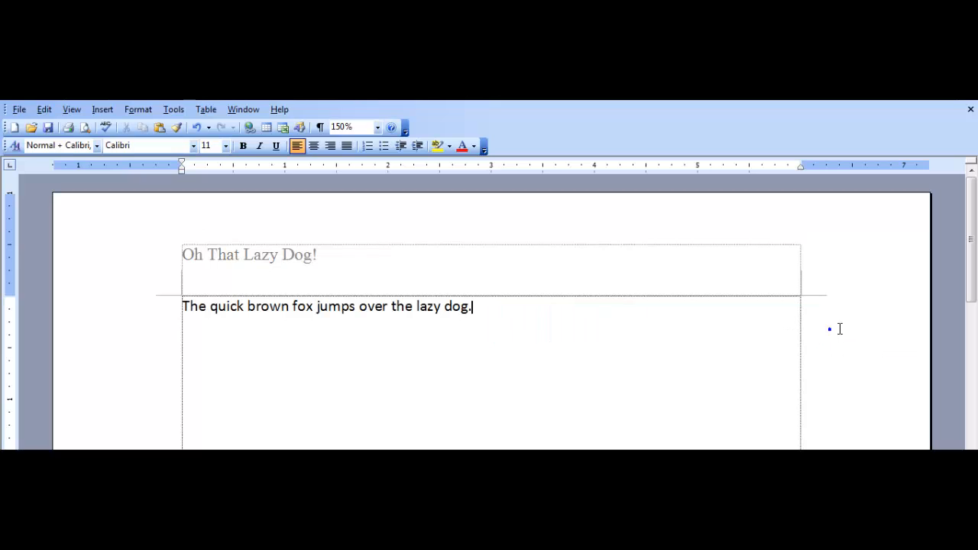
pyautogui.click(608, 356)
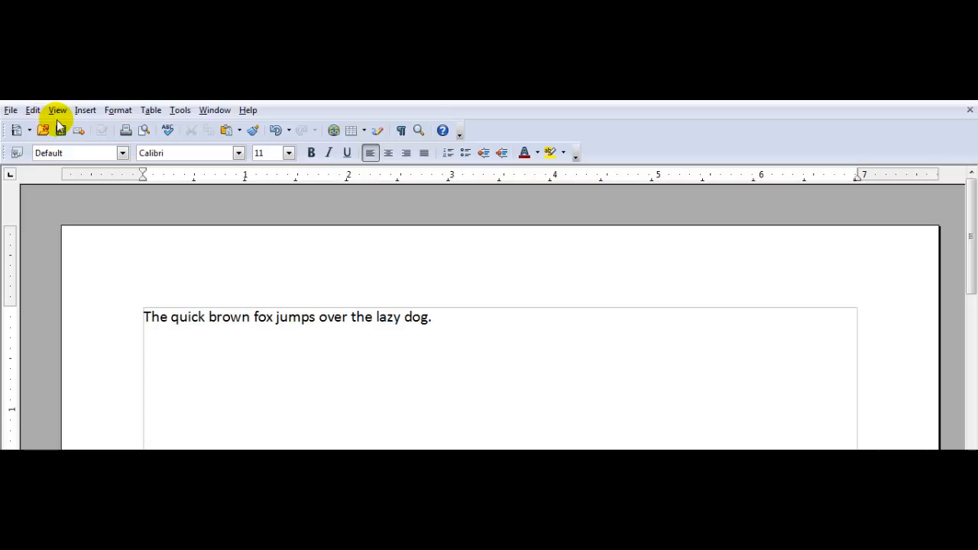
# - Insert a default header in the Writer document and enter "Oh That Lazy Dog!" in it
pyautogui.click(84, 113)
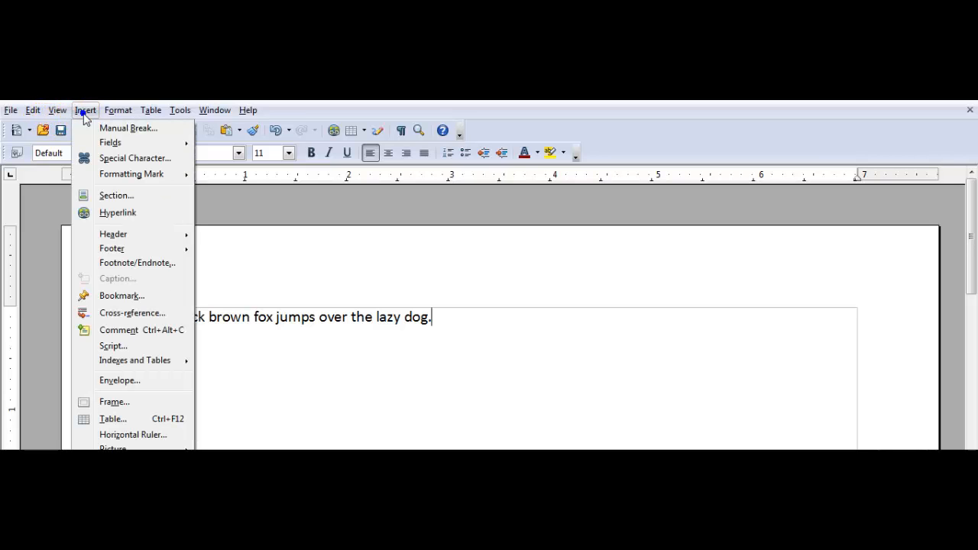
pyautogui.moveTo(168, 235)
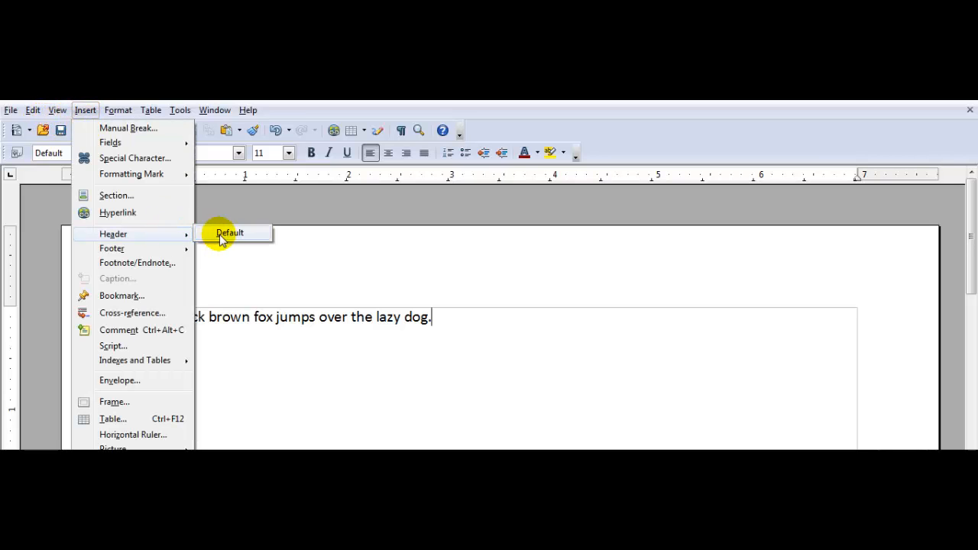
pyautogui.click(226, 234)
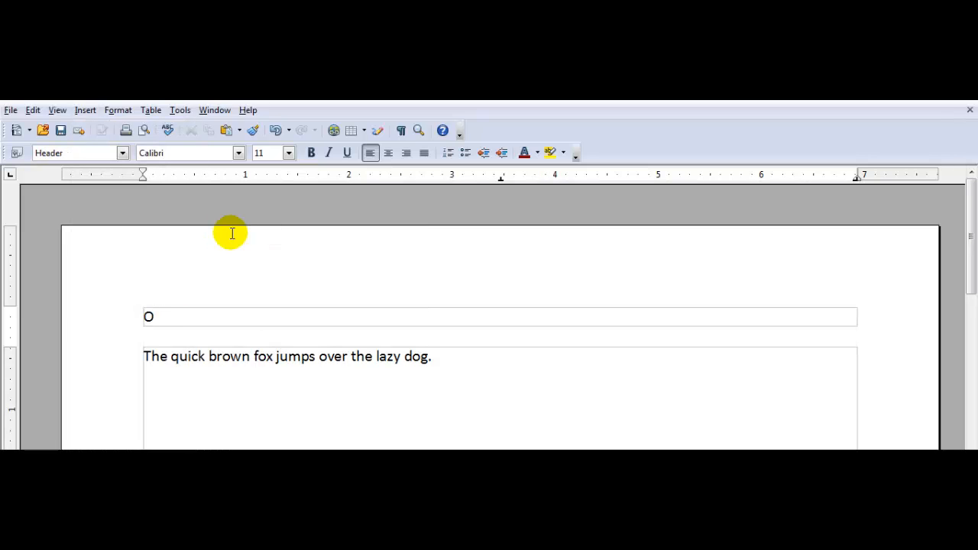
pyautogui.write('Oh That Lazy Dog!')
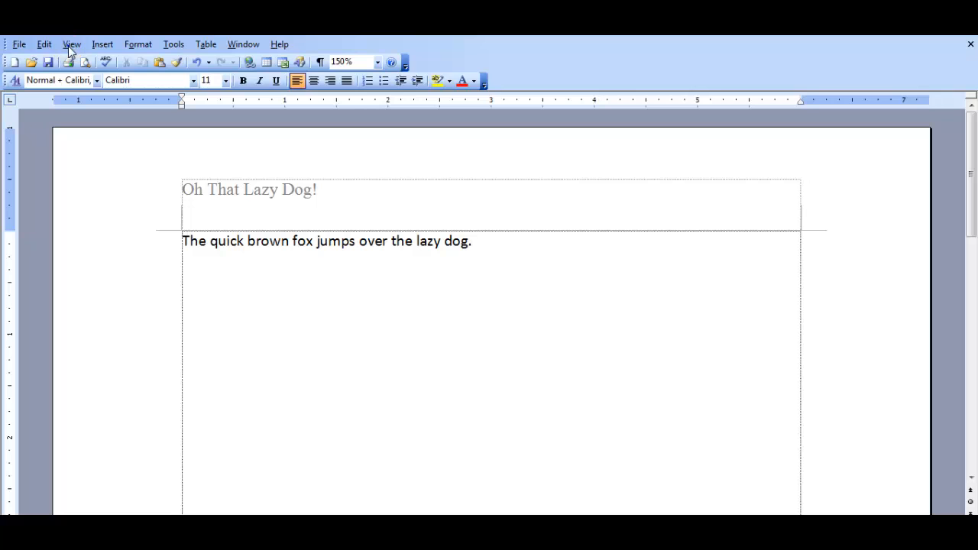
# - Build a "Page X of Y" footer in the Word document using page number and page count fields
pyautogui.click(69, 45)
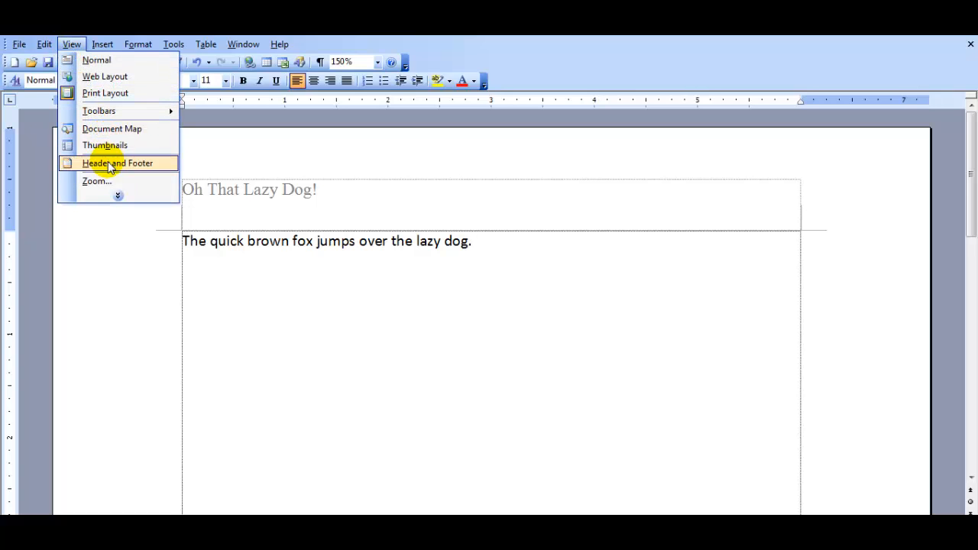
pyautogui.click(111, 167)
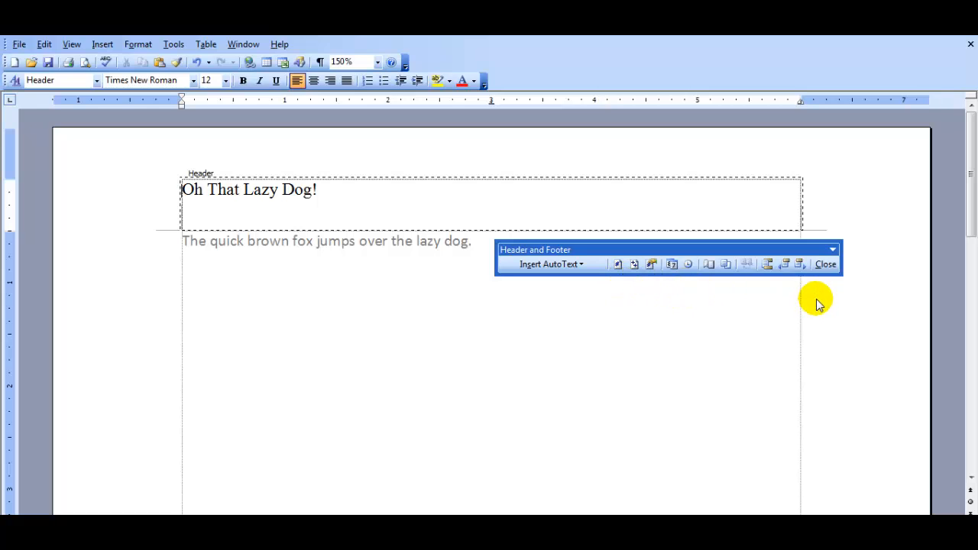
pyautogui.click(767, 263)
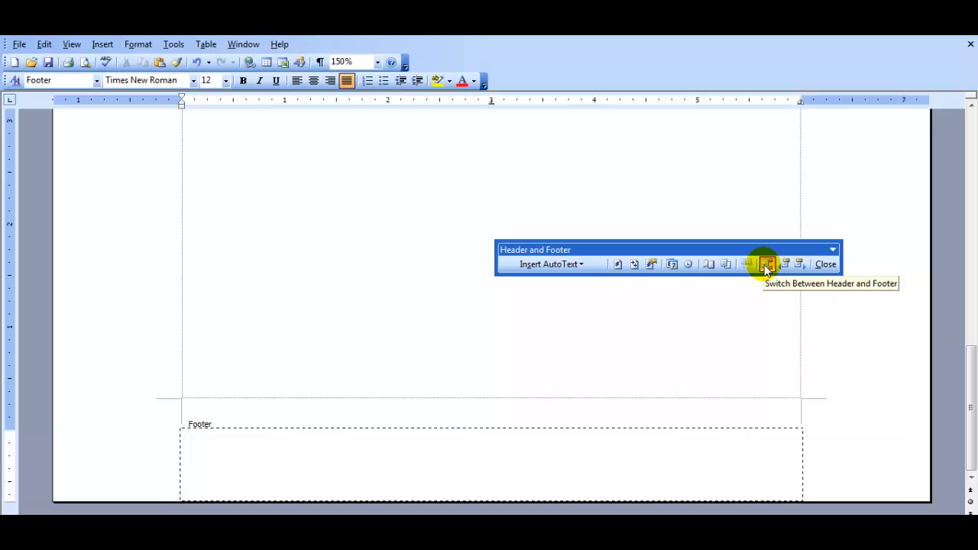
pyautogui.write('Page')
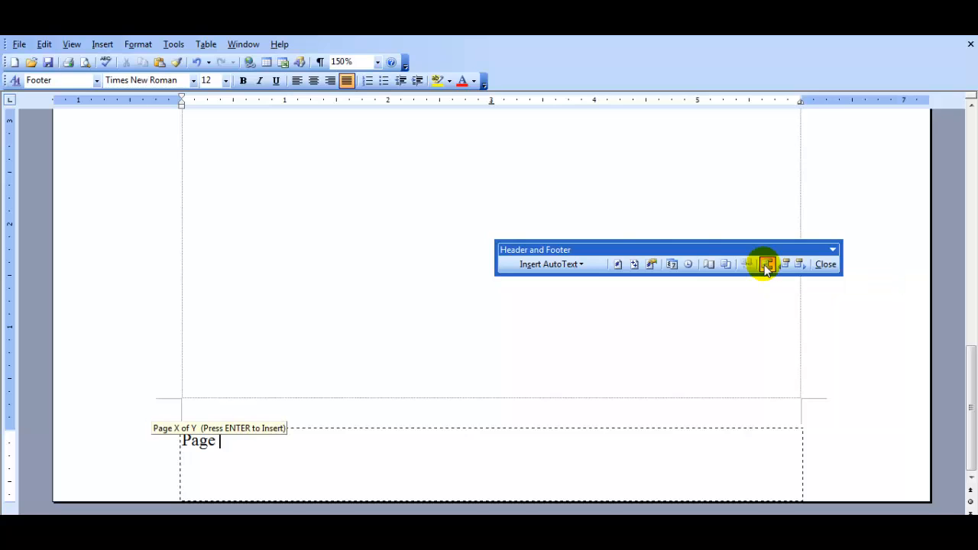
pyautogui.click(618, 263)
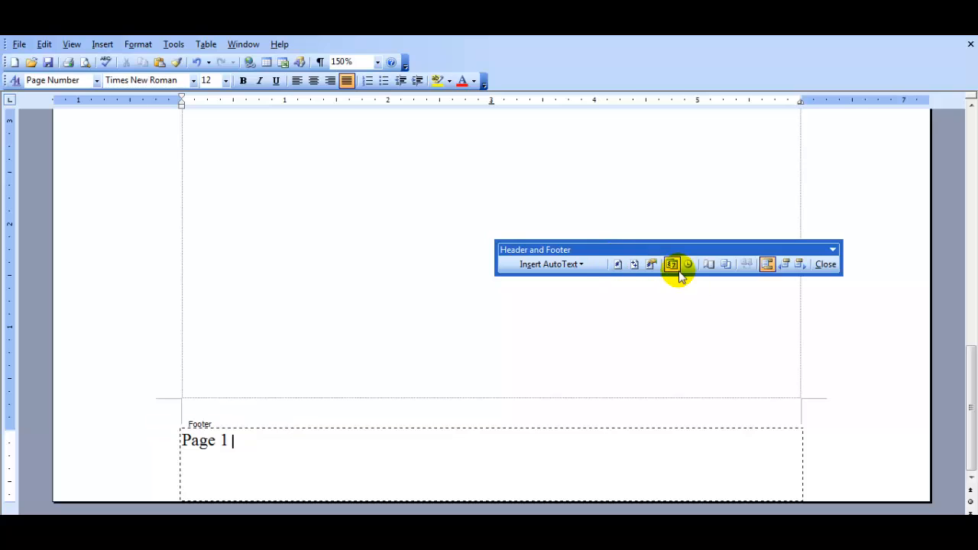
pyautogui.write('of')
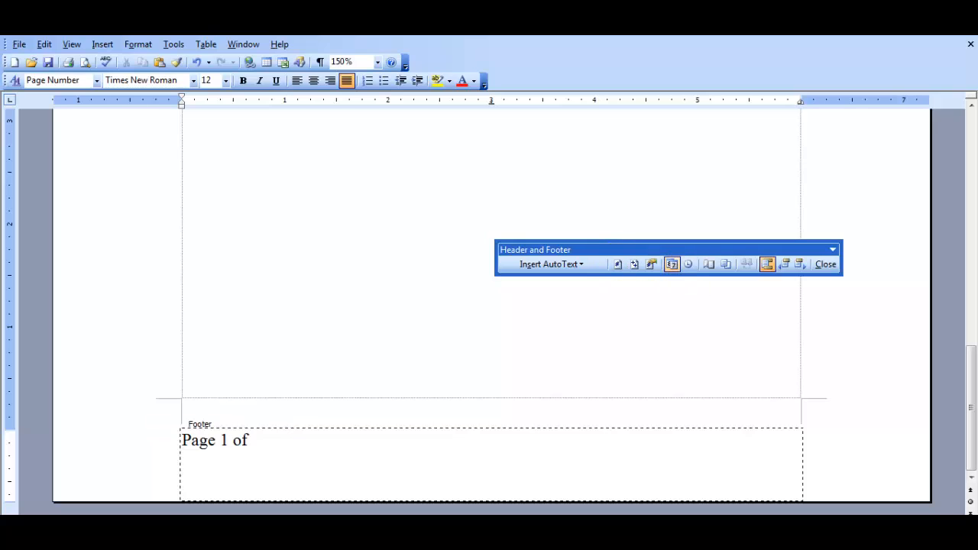
pyautogui.click(636, 265)
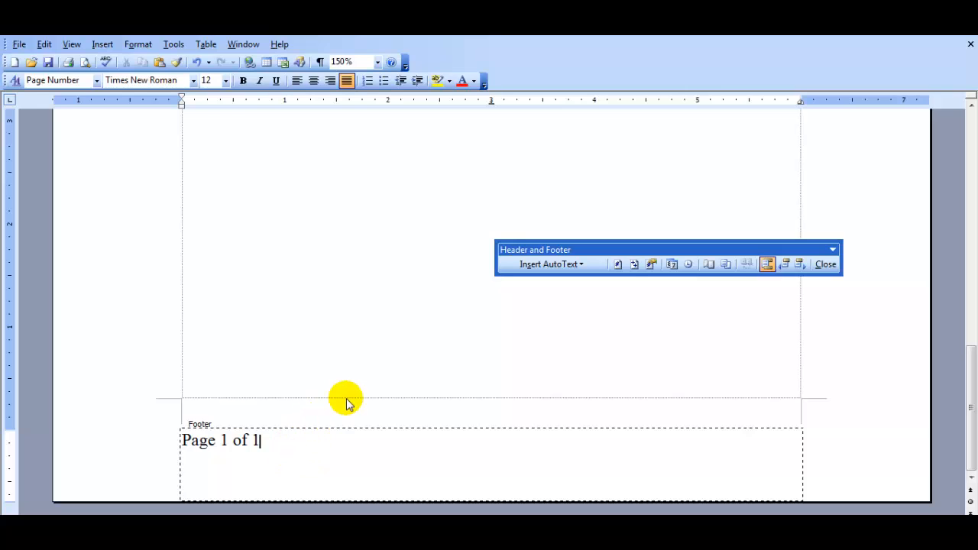
# - Centre the Word footer text, leave footer editing, and review the page from the header down
pyautogui.click(312, 82)
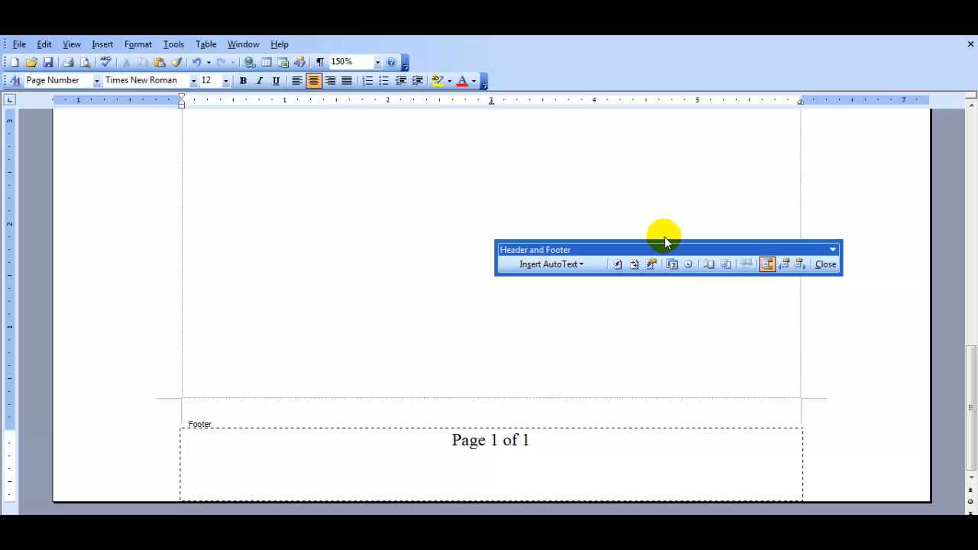
pyautogui.click(826, 264)
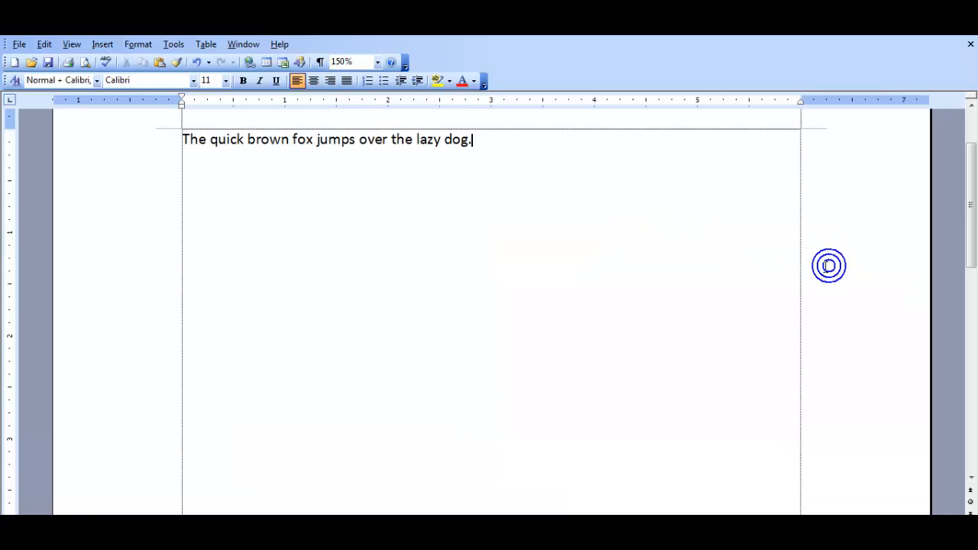
pyautogui.scroll(2, 755, 289)
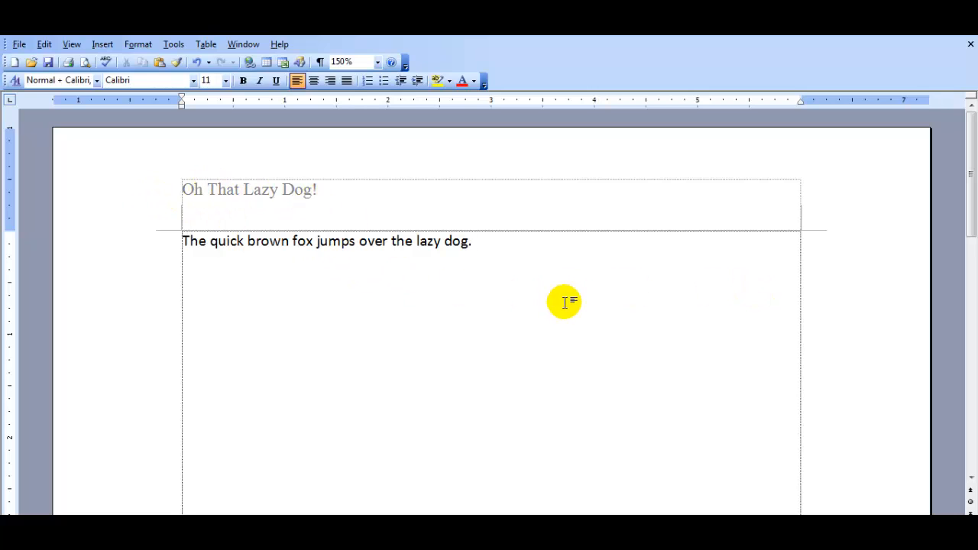
pyautogui.scroll(-1, 619, 275)
pyautogui.scroll(-15, 618, 275)
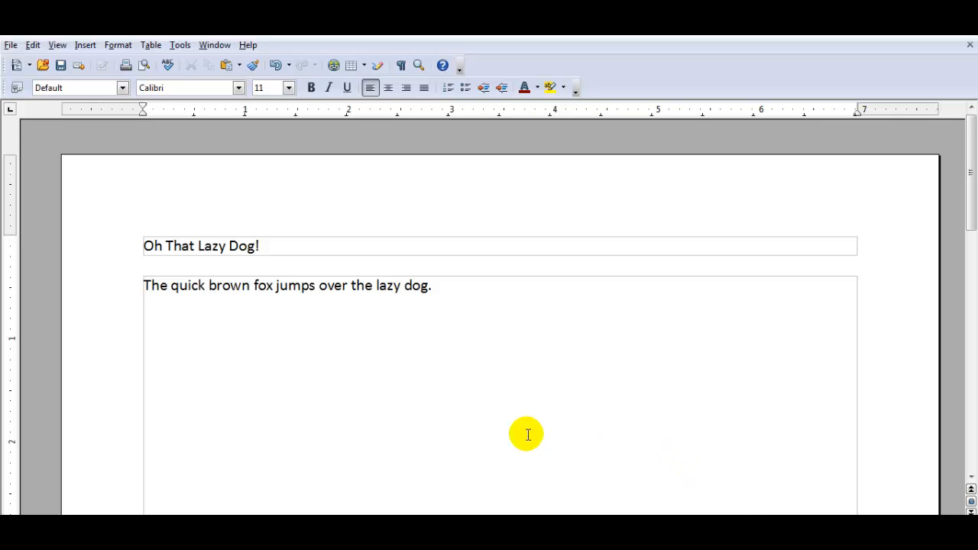
# - Insert a default footer in the Writer document containing "Page", a page number field and "of"
pyautogui.click(86, 45)
pyautogui.moveTo(116, 186)
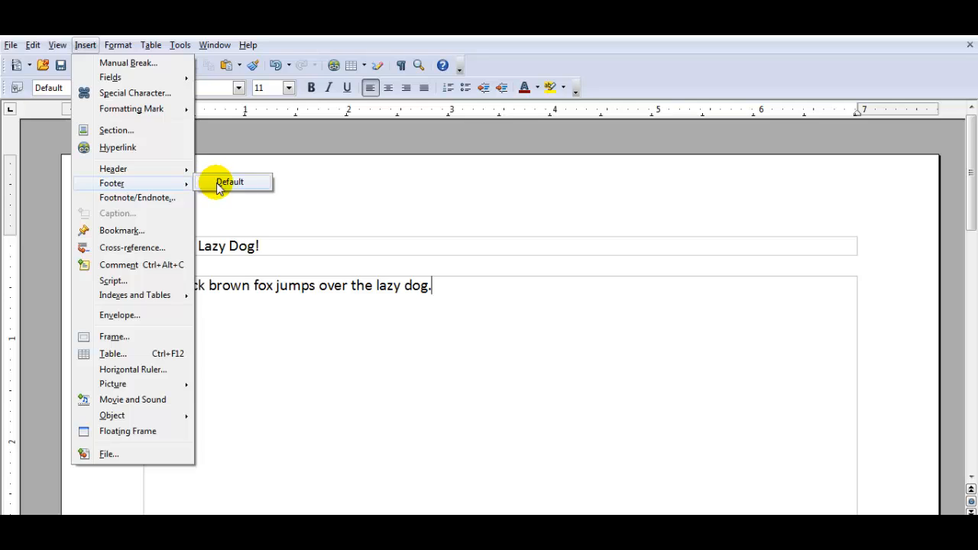
pyautogui.click(219, 183)
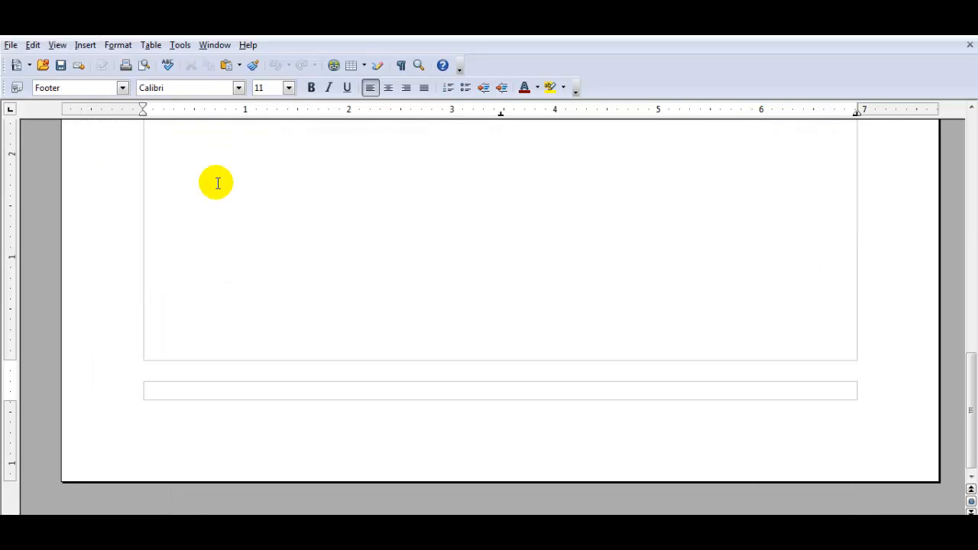
pyautogui.write('Page')
pyautogui.click(85, 45)
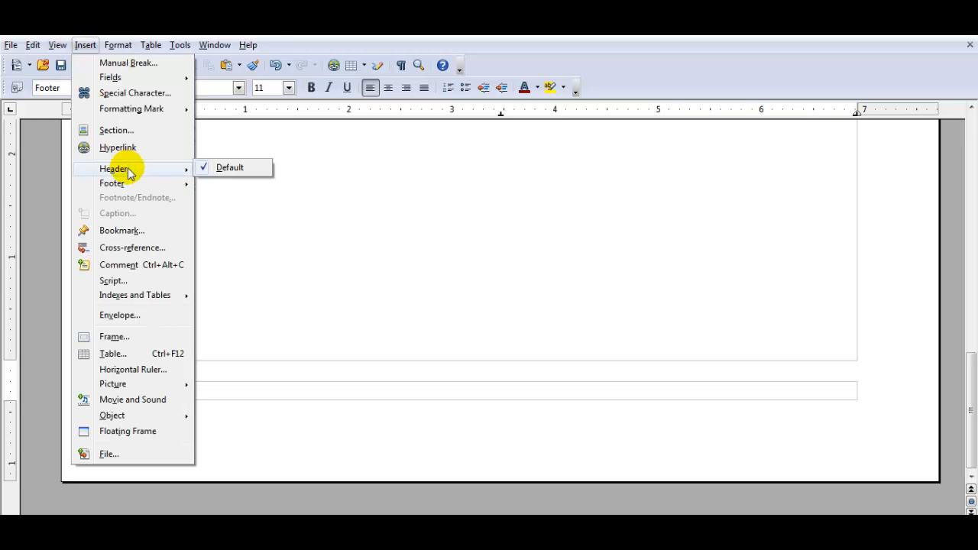
pyautogui.moveTo(154, 79)
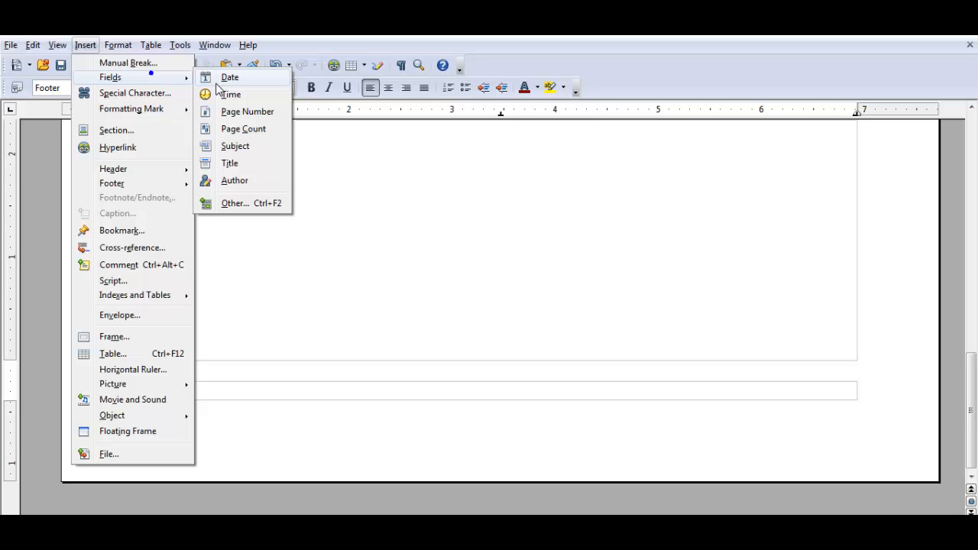
pyautogui.click(241, 112)
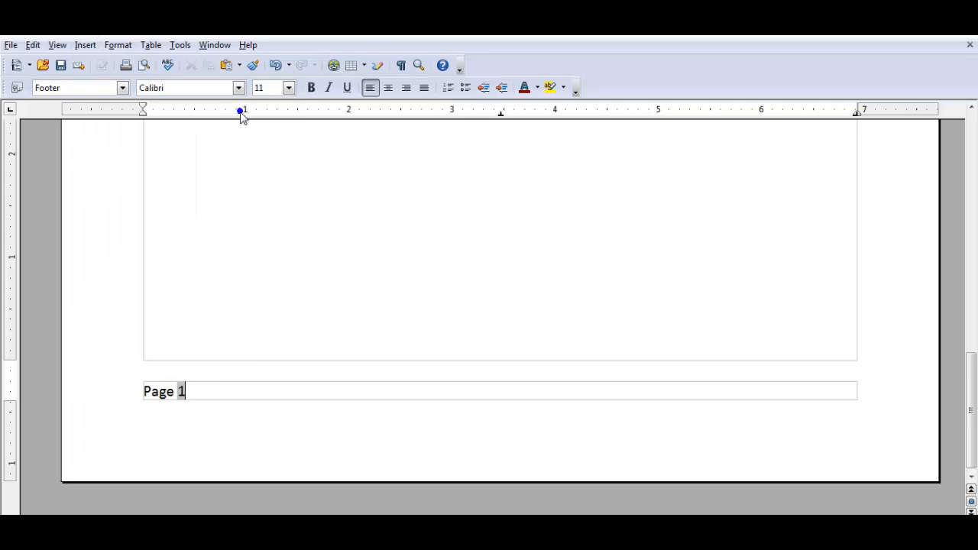
pyautogui.write('of')
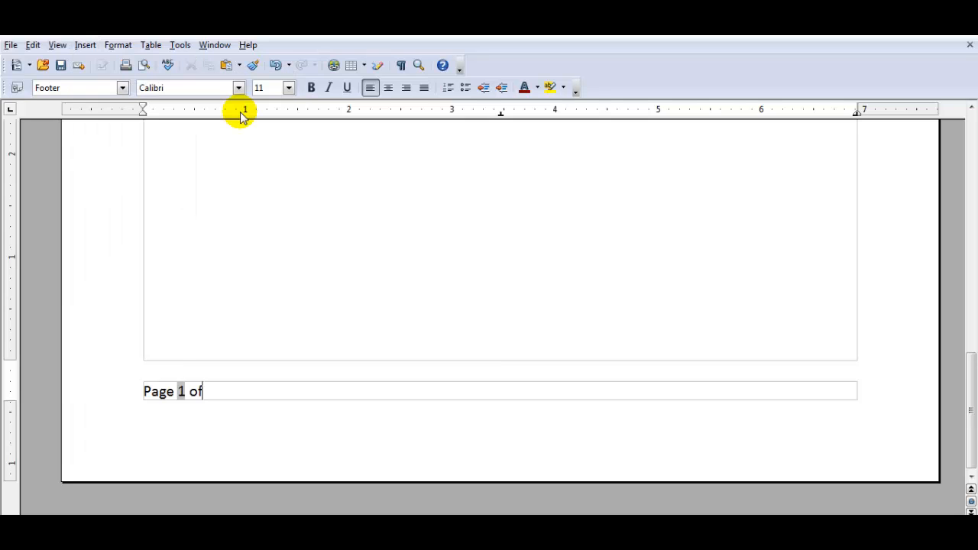
# - Complete the Writer footer with a page count field, centre it, and return to the body sentence
pyautogui.click(85, 44)
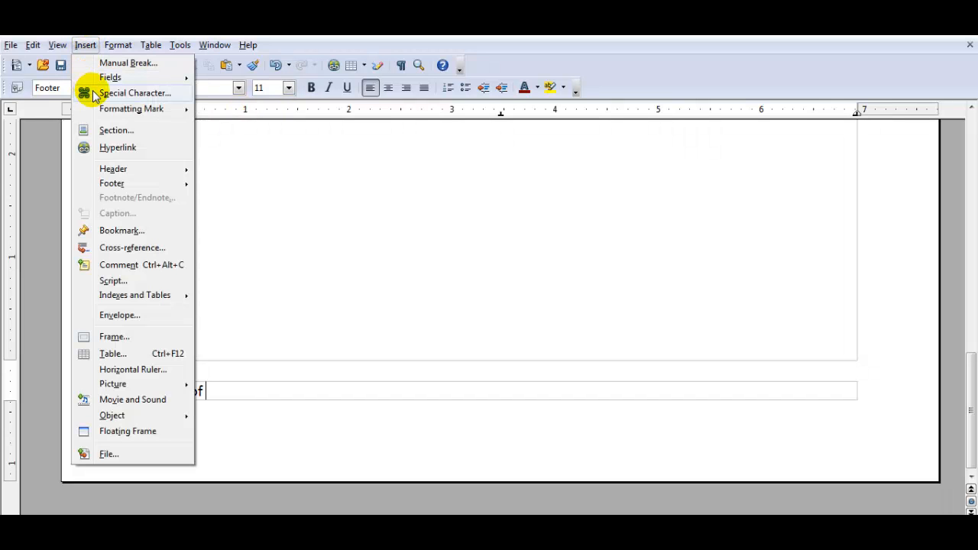
pyautogui.moveTo(111, 76)
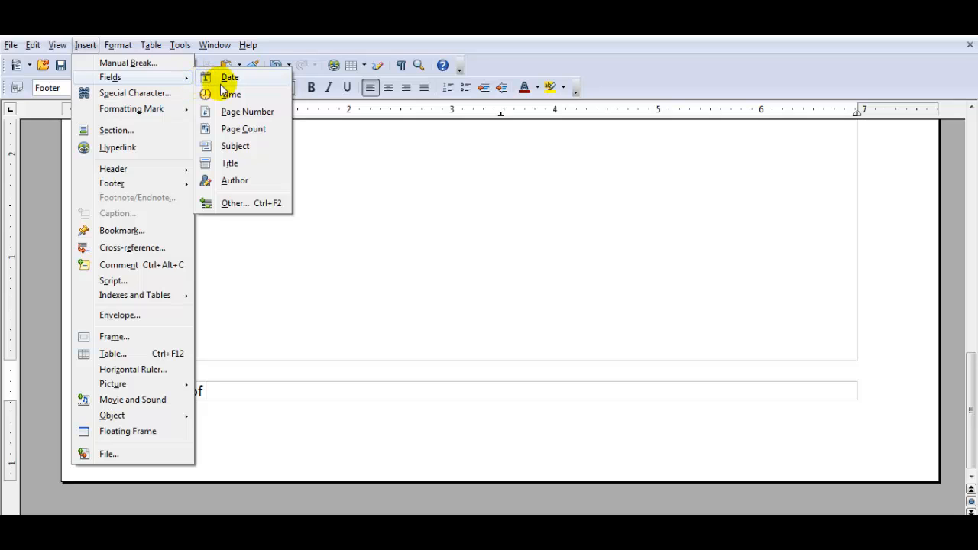
pyautogui.click(236, 128)
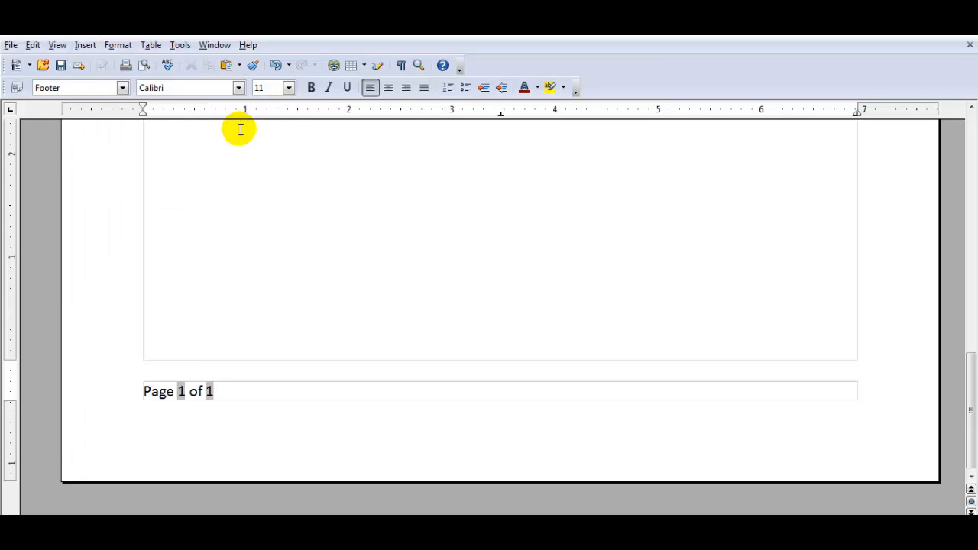
pyautogui.click(391, 89)
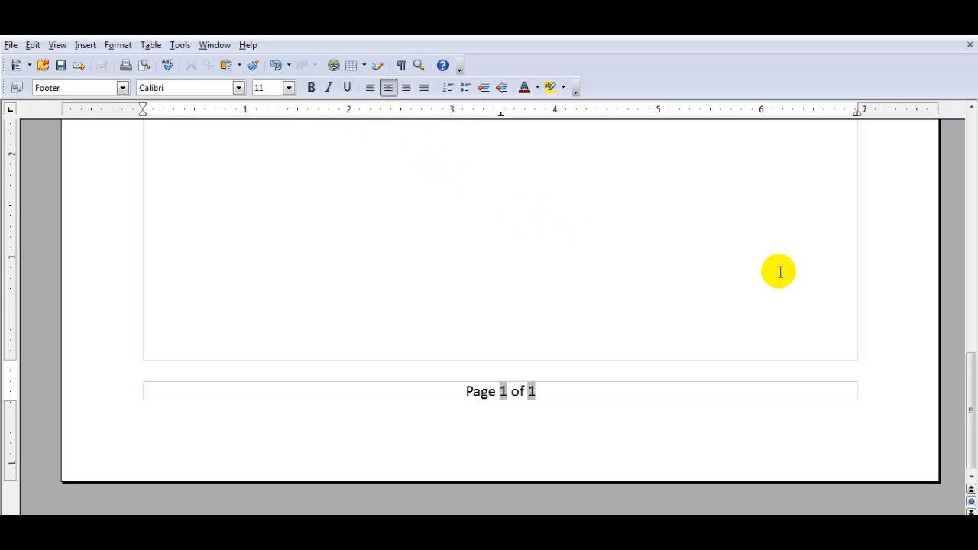
pyautogui.moveTo(968, 404); pyautogui.dragTo(965, 153)
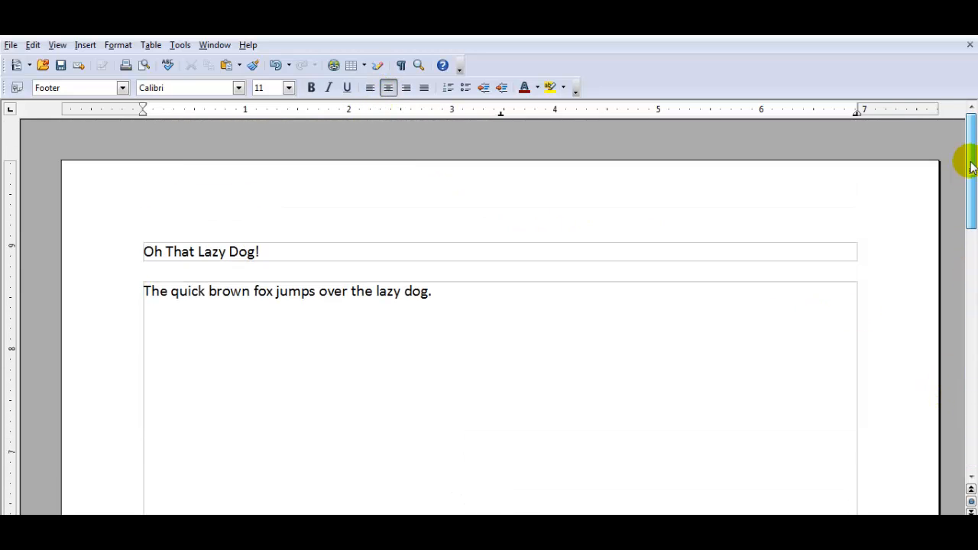
pyautogui.click(462, 293)
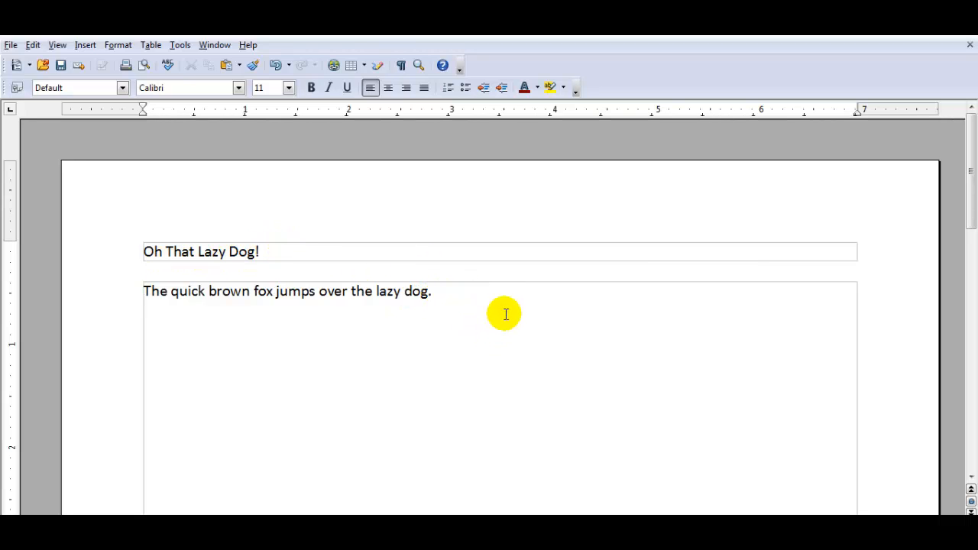
# - Switch to Word and save its document in My Documents as a Word Document named "Oh That Lazy Dog"
pyautogui.scroll(-15, 506, 311)
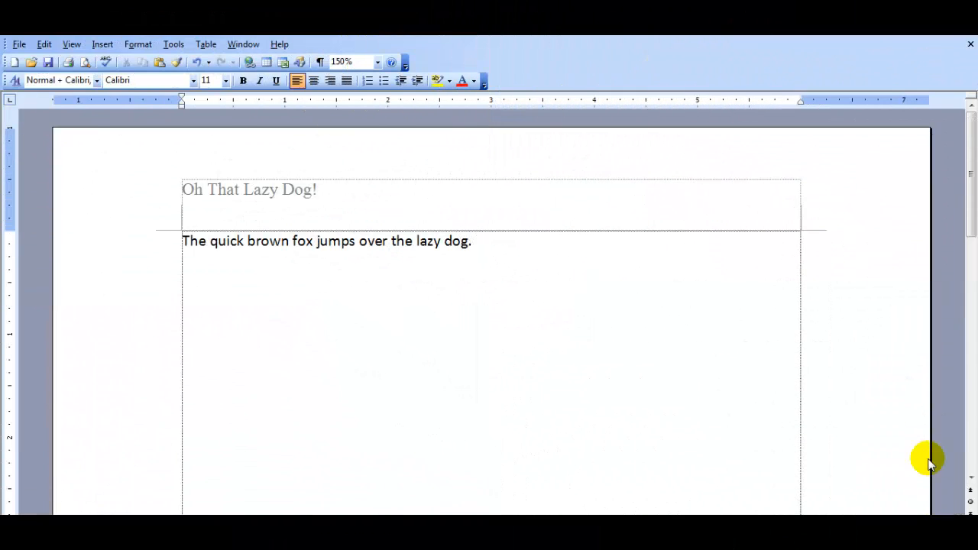
pyautogui.click(19, 46)
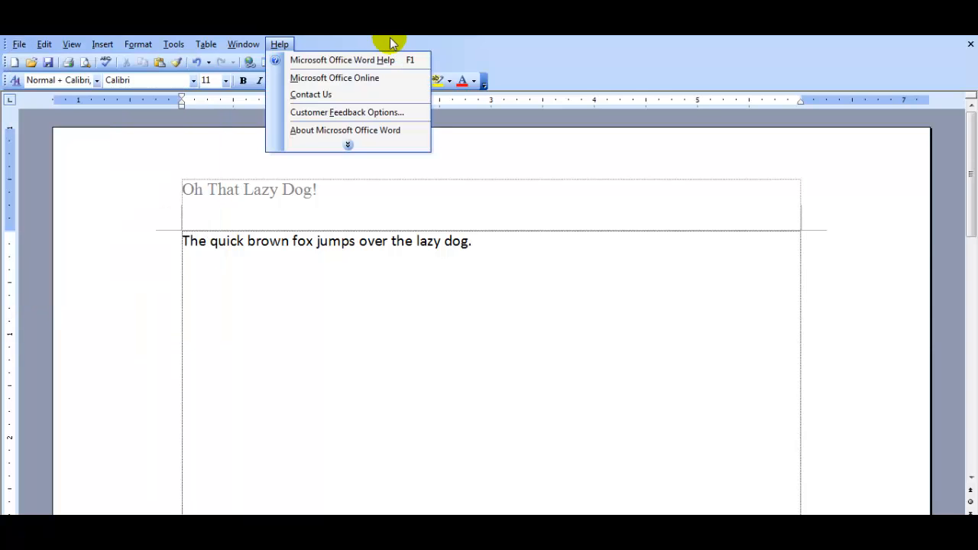
pyautogui.click(461, 55)
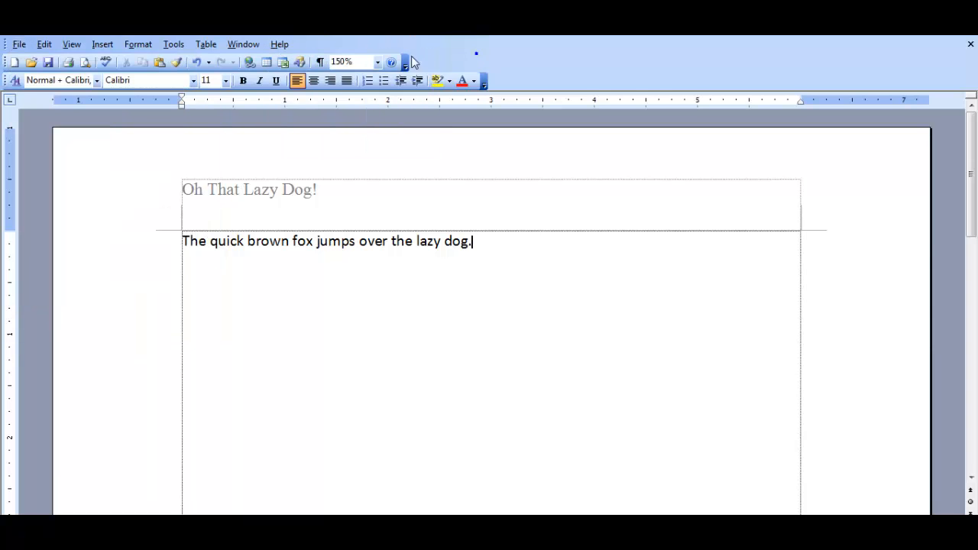
pyautogui.click(49, 65)
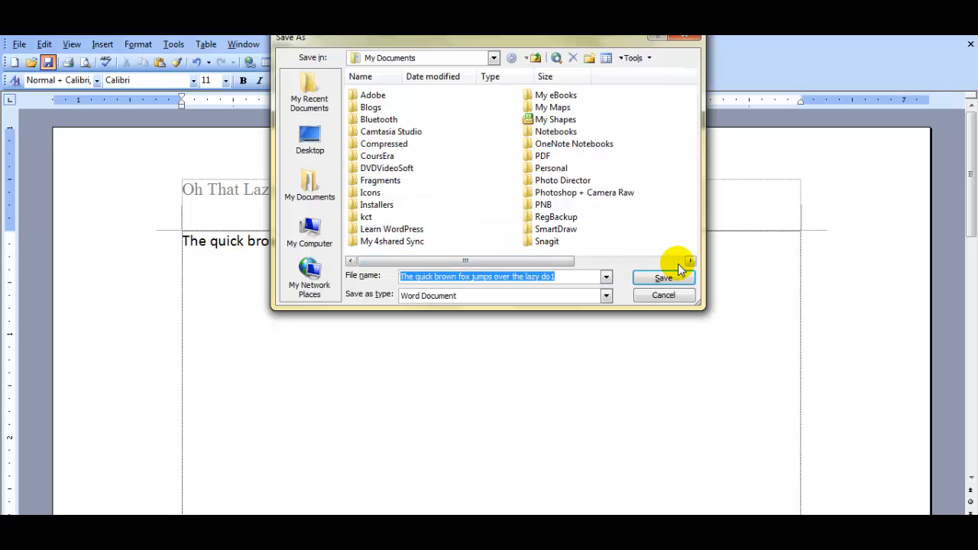
pyautogui.write('O')
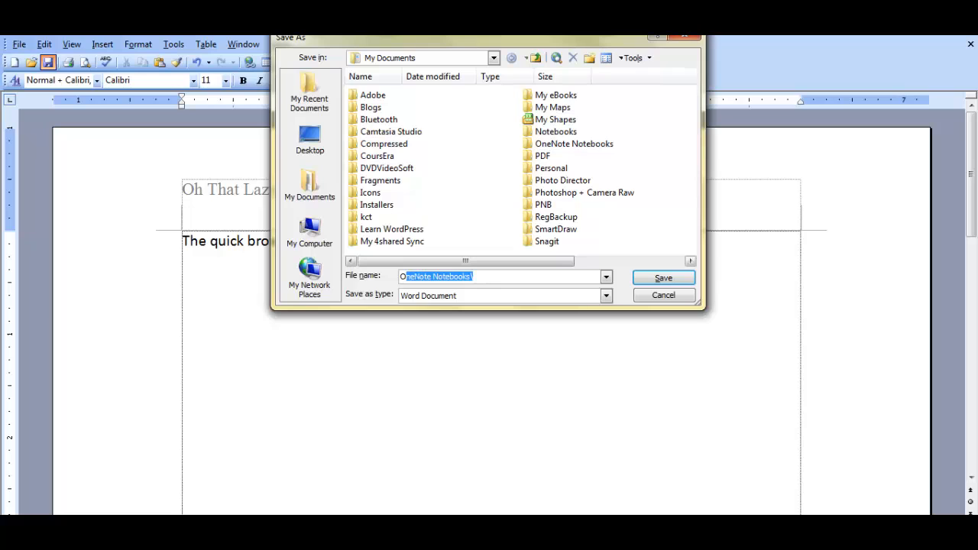
pyautogui.write('h That Lazy Dog')
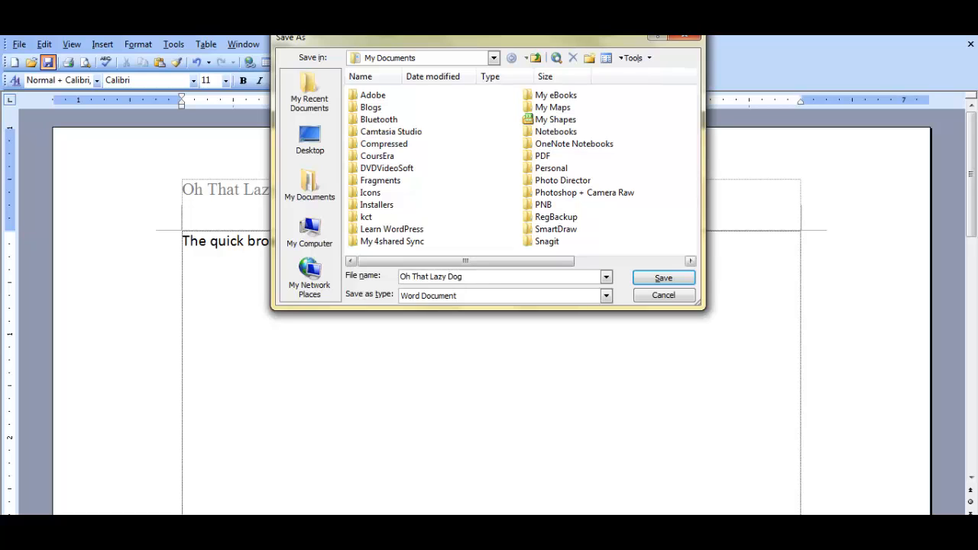
pyautogui.click(682, 282)
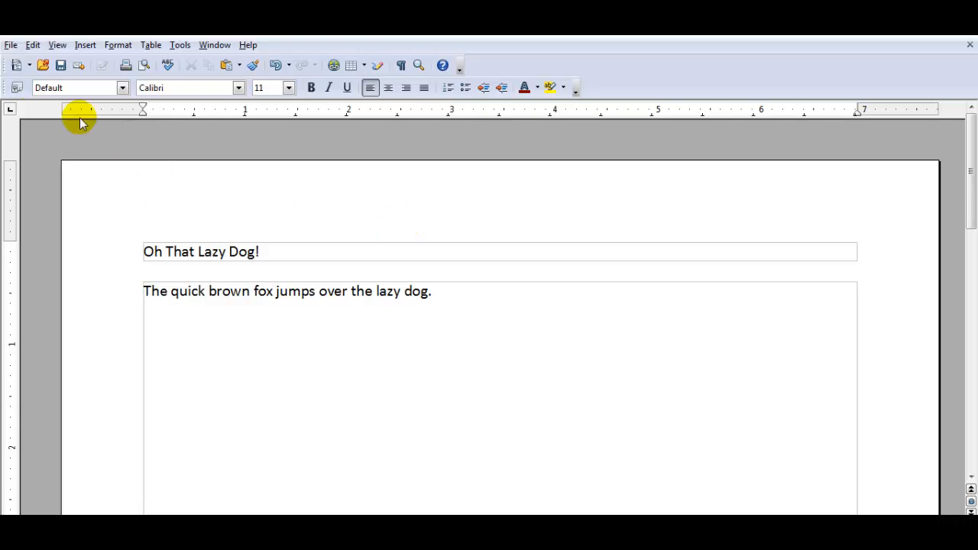
# - Switch to Writer and save its document in the Documents library as "Oh That Lazy Dog" in ODF Text Document (.odt) format
pyautogui.click(8, 46)
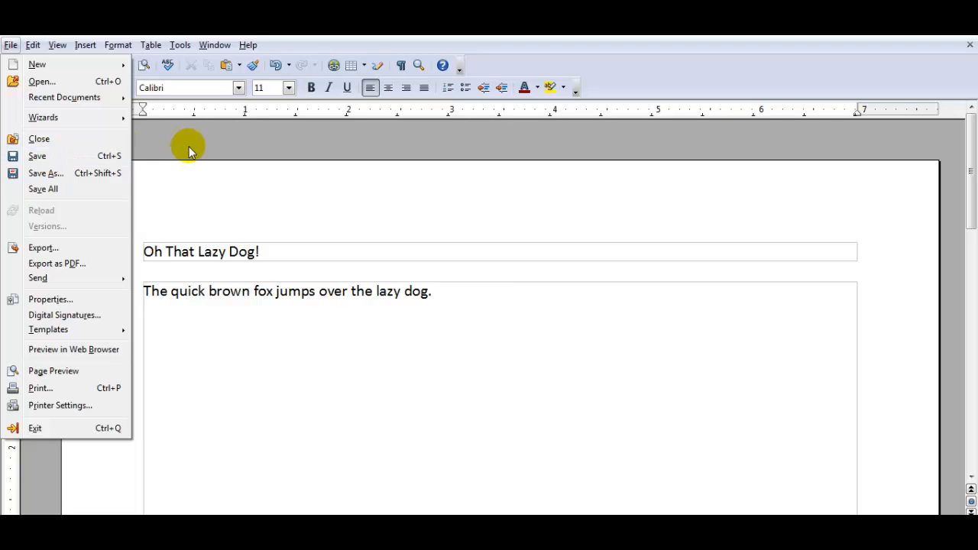
pyautogui.click(272, 141)
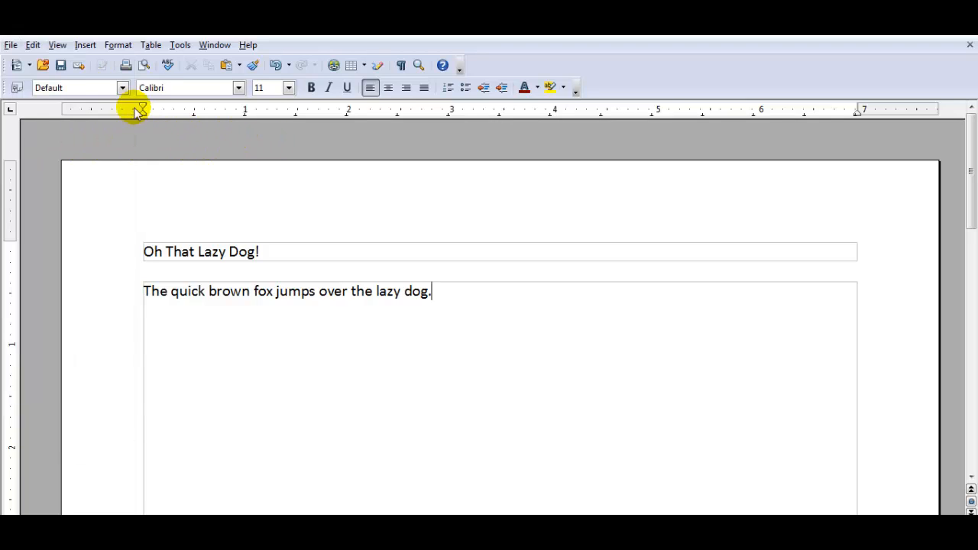
pyautogui.click(62, 67)
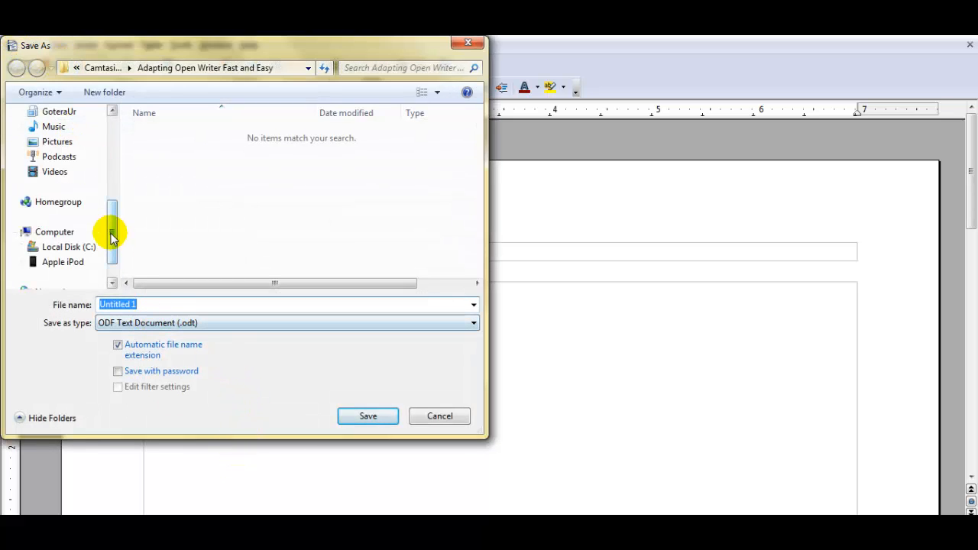
pyautogui.moveTo(110, 229); pyautogui.dragTo(110, 175)
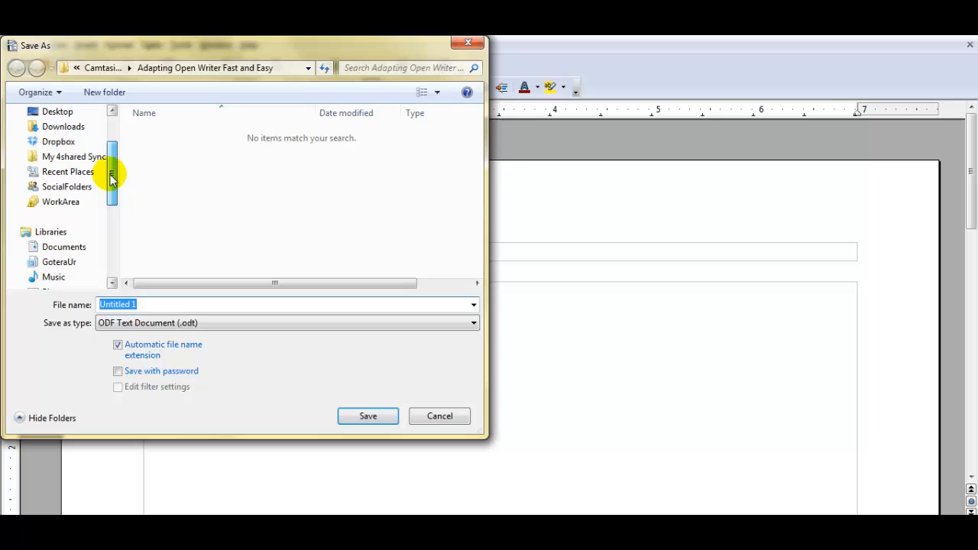
pyautogui.click(34, 248)
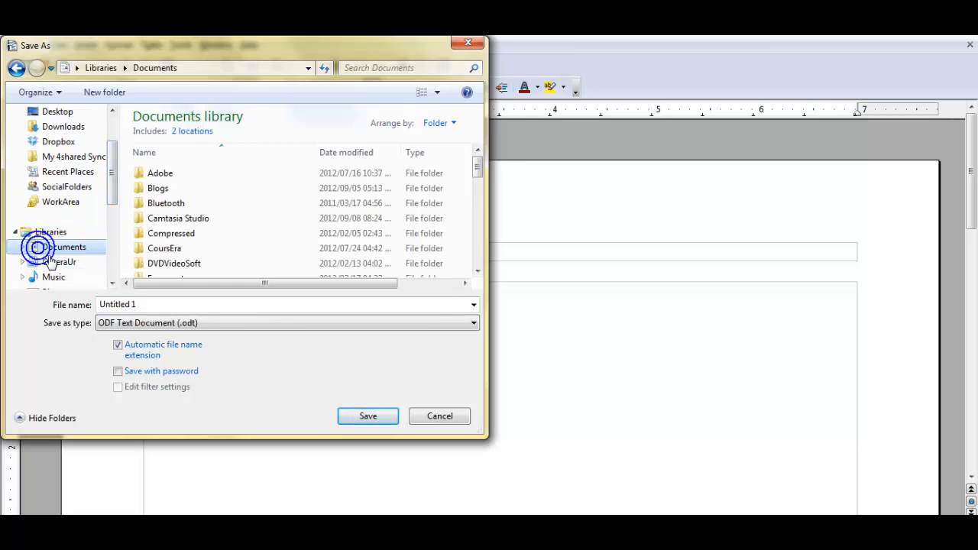
pyautogui.click(212, 299)
pyautogui.write('O')
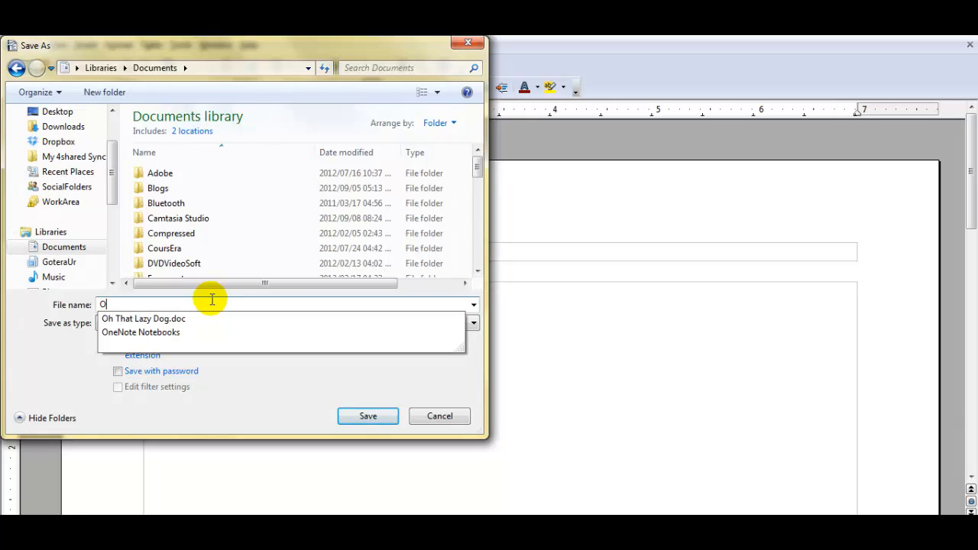
pyautogui.write('h T')
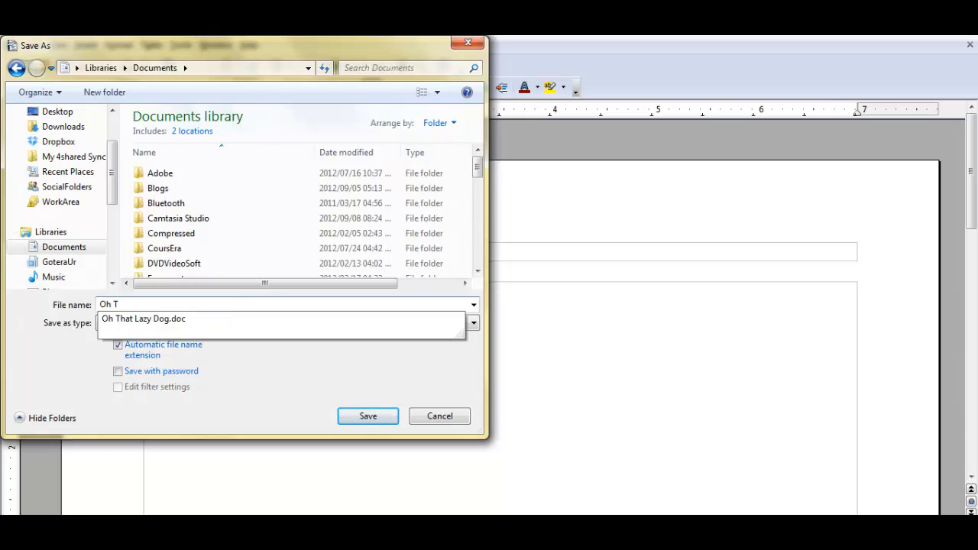
pyautogui.write('hat Lazy Dog')
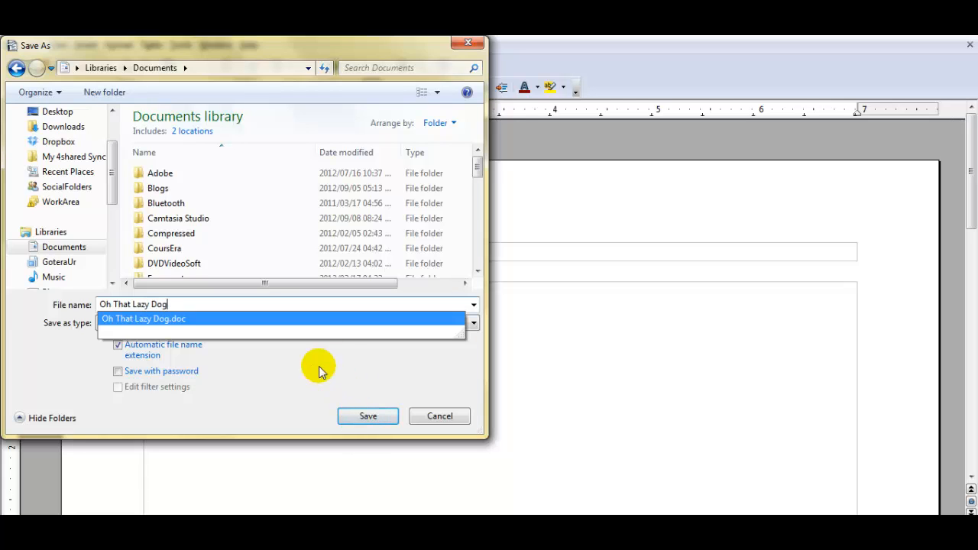
pyautogui.click(282, 389)
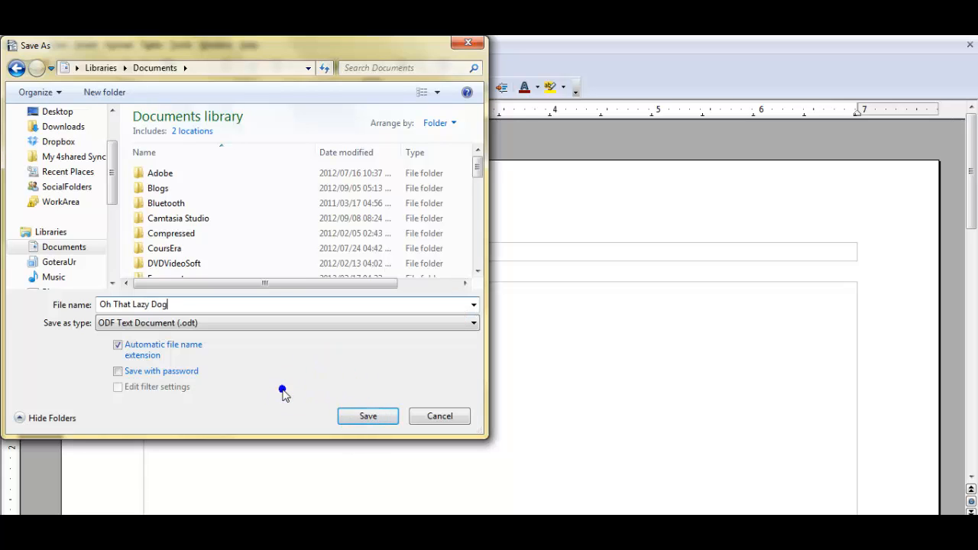
pyautogui.click(369, 416)
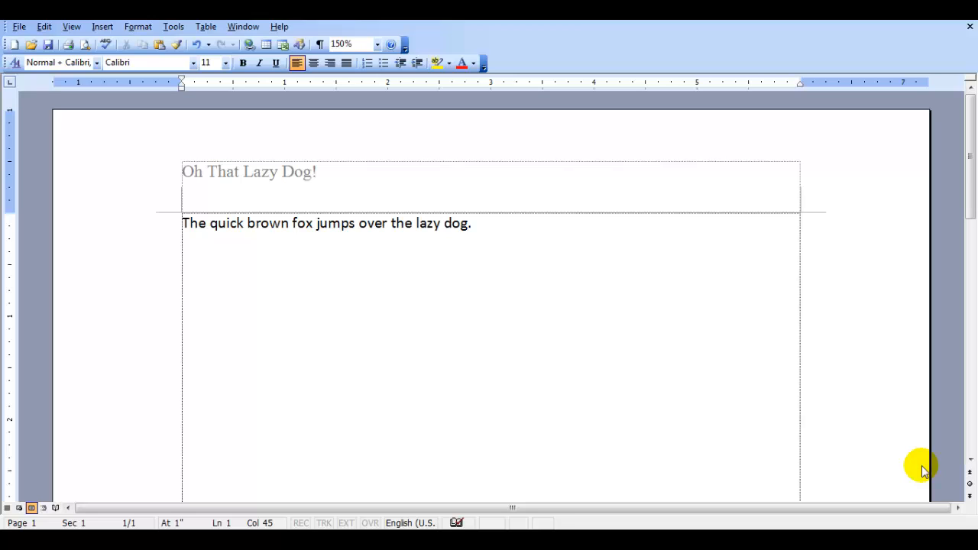
# - Open the Word document's print preview, examine its footer and header, and close the preview
pyautogui.click(20, 28)
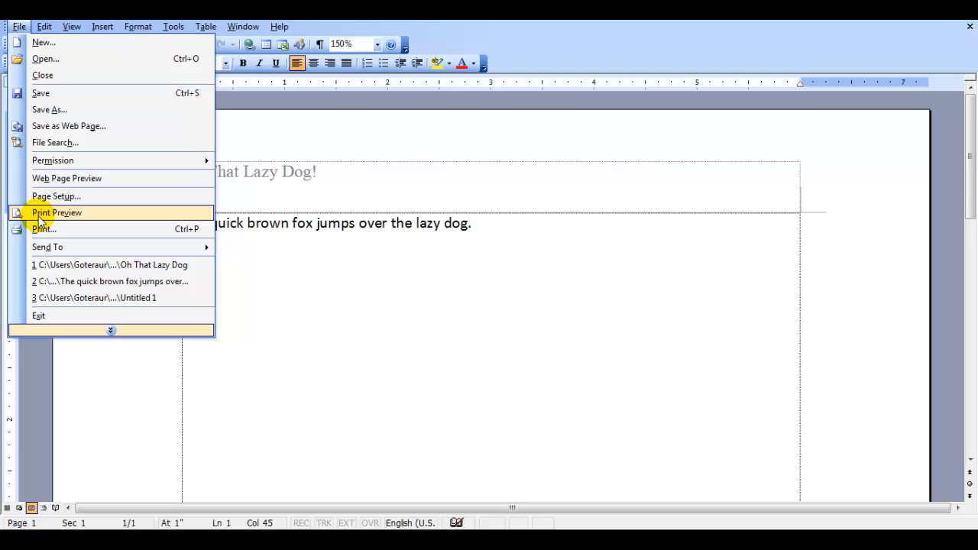
pyautogui.click(300, 271)
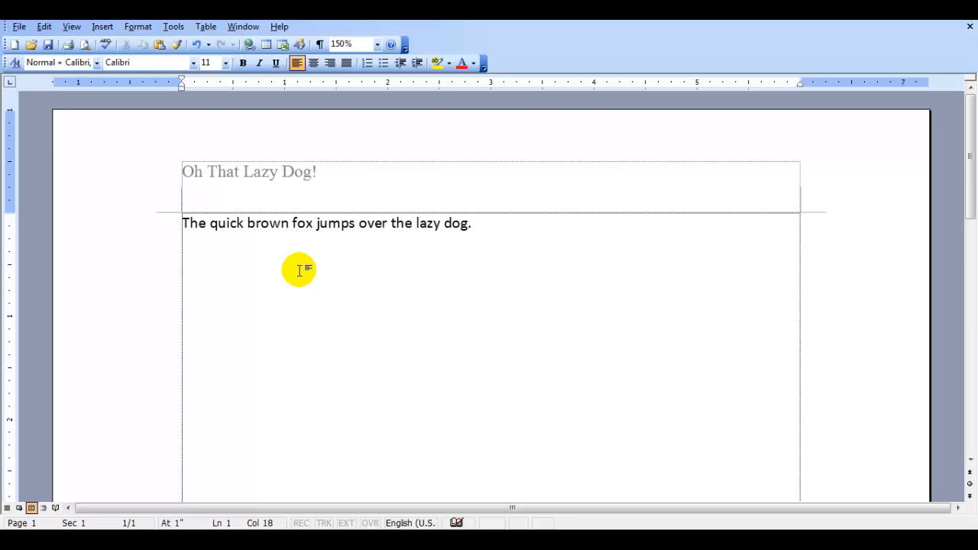
pyautogui.click(85, 45)
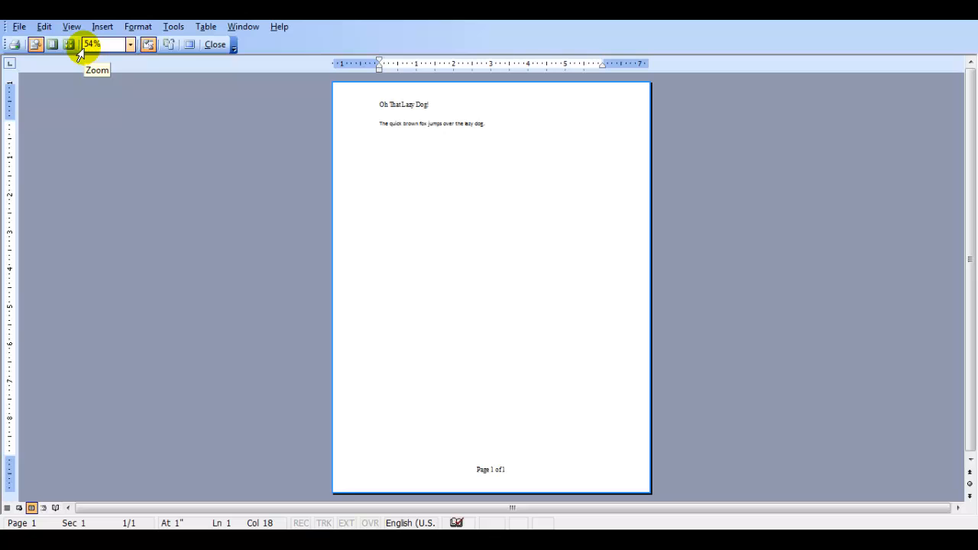
pyautogui.click(487, 470)
pyautogui.click(489, 471)
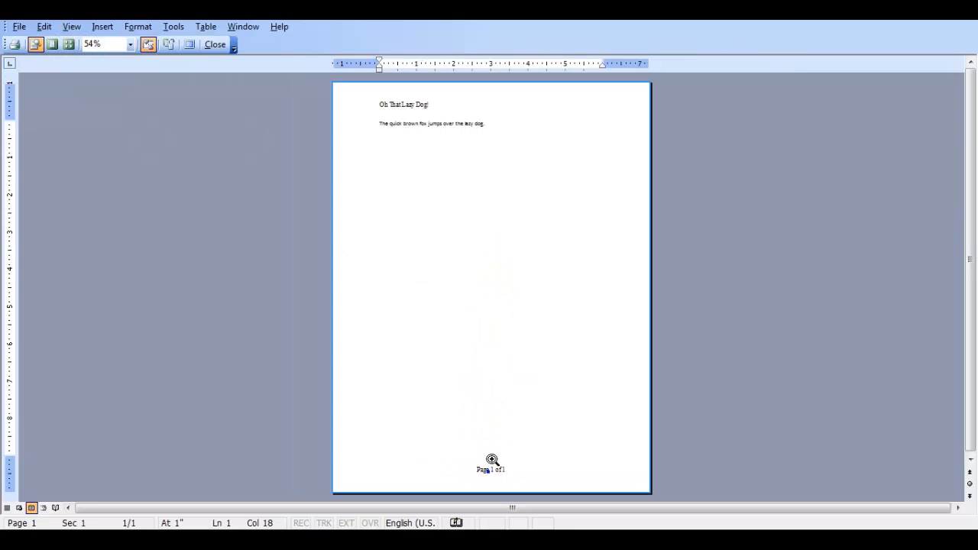
pyautogui.click(405, 102)
pyautogui.click(406, 104)
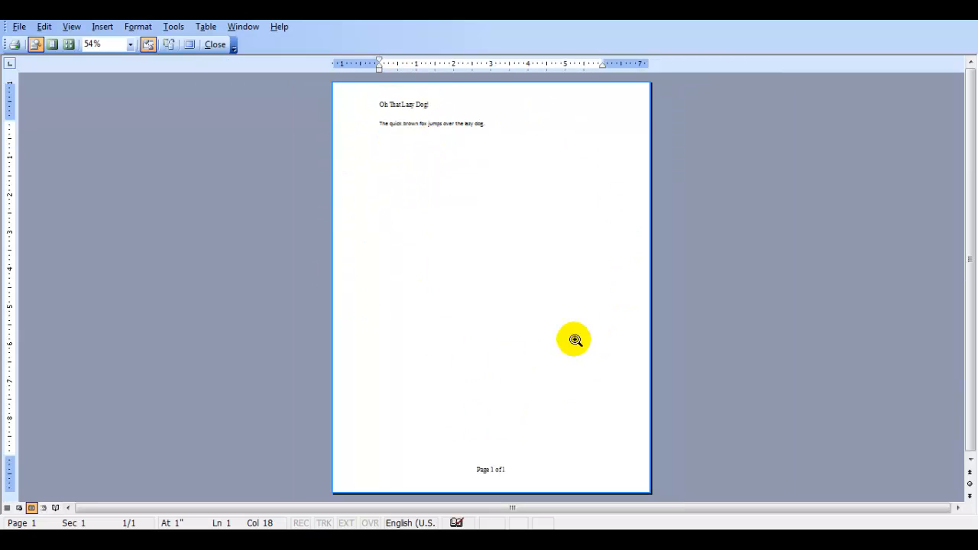
pyautogui.click(214, 44)
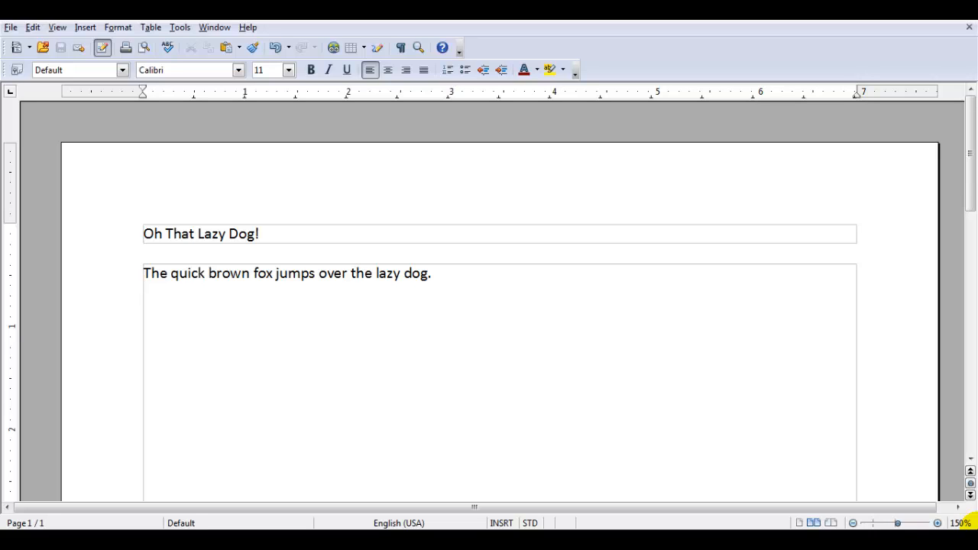
# - Open the Writer document's page preview at 100% zoom, examine the header, body text and footer, and close the preview
pyautogui.click(10, 28)
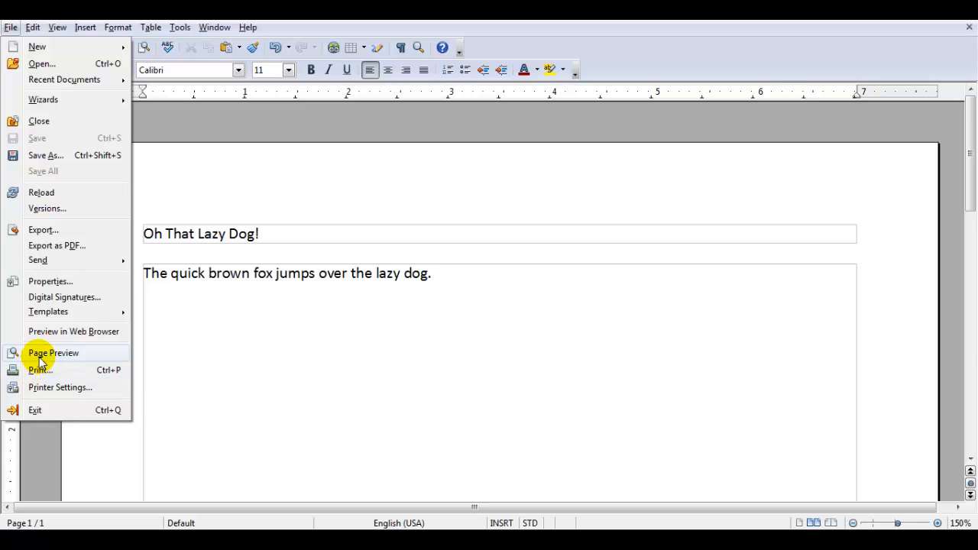
pyautogui.click(279, 110)
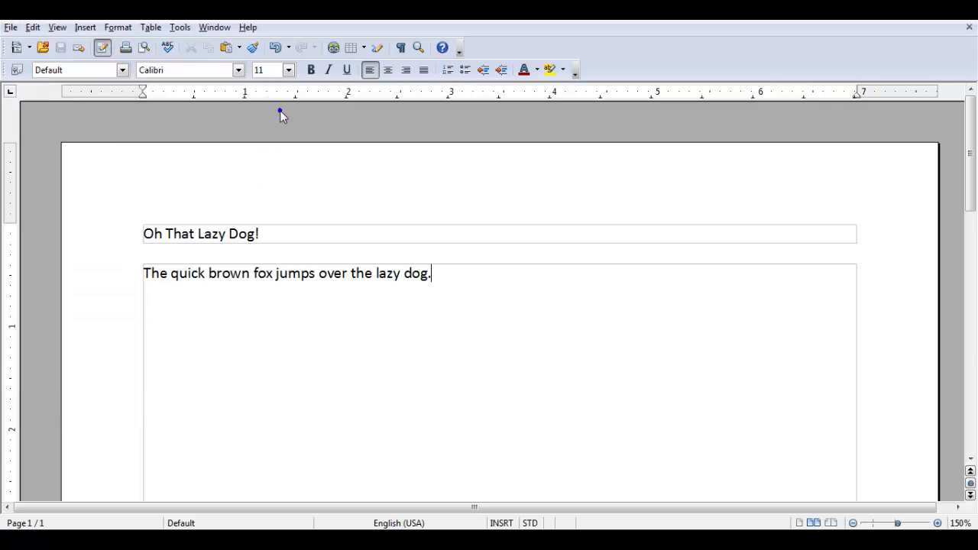
pyautogui.click(146, 49)
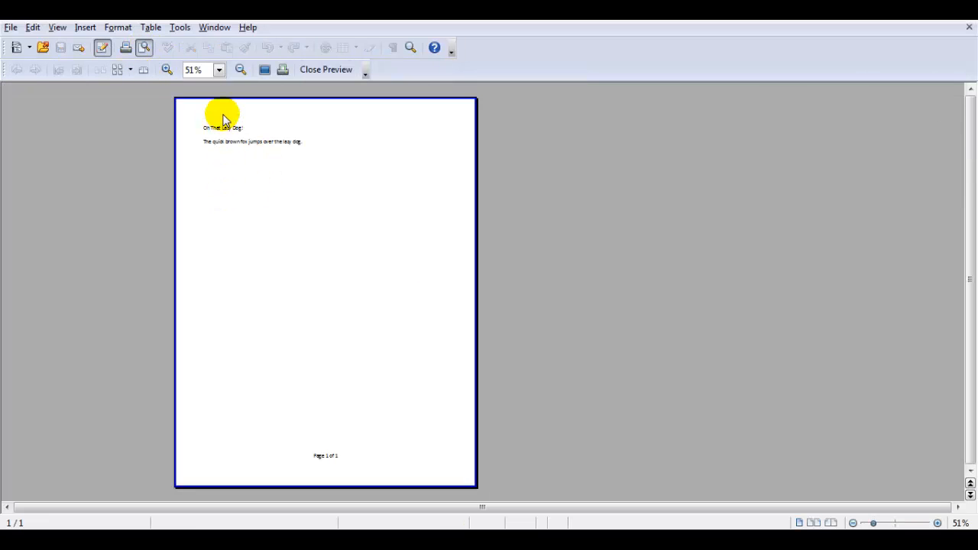
pyautogui.click(218, 70)
pyautogui.click(196, 120)
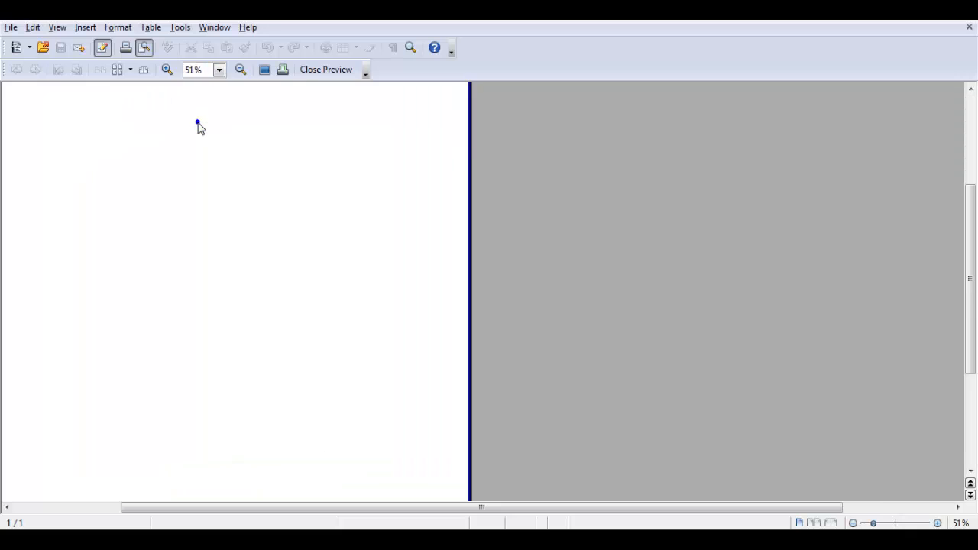
pyautogui.moveTo(330, 505); pyautogui.dragTo(191, 513)
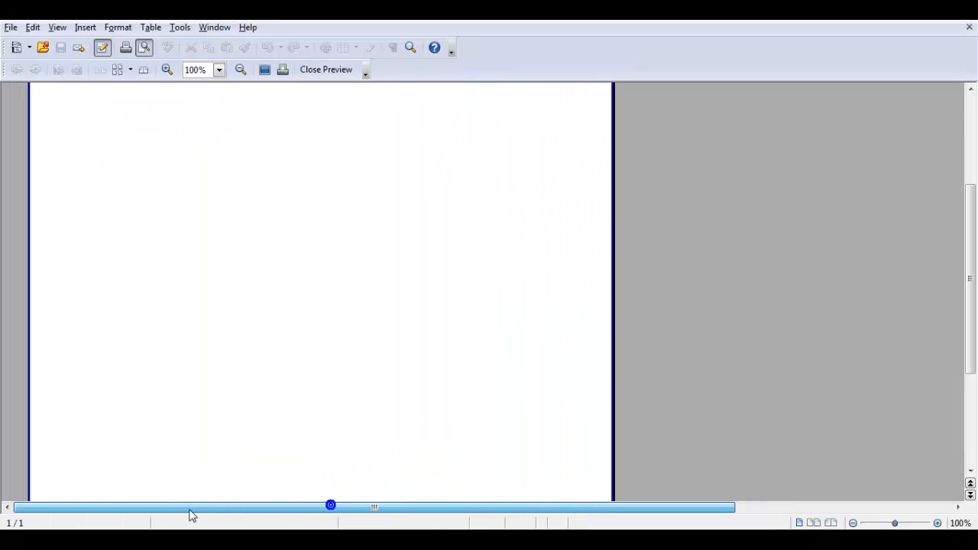
pyautogui.moveTo(971, 267); pyautogui.dragTo(971, 189)
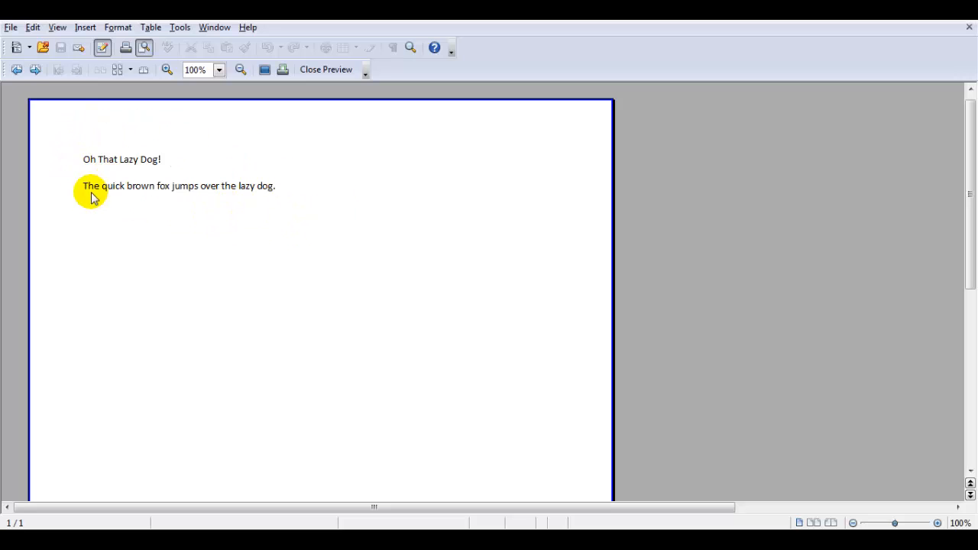
pyautogui.moveTo(965, 142); pyautogui.dragTo(972, 321)
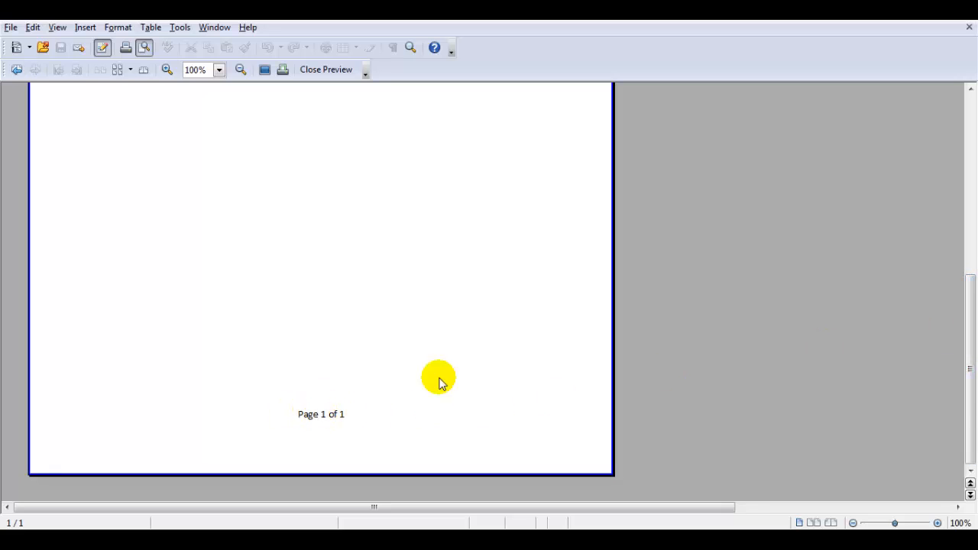
pyautogui.moveTo(968, 403); pyautogui.dragTo(967, 222)
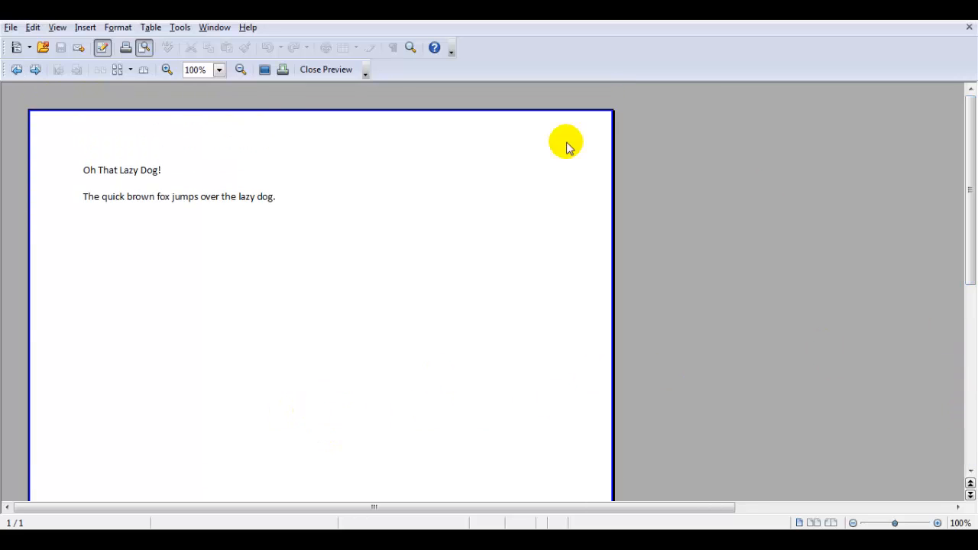
pyautogui.click(311, 69)
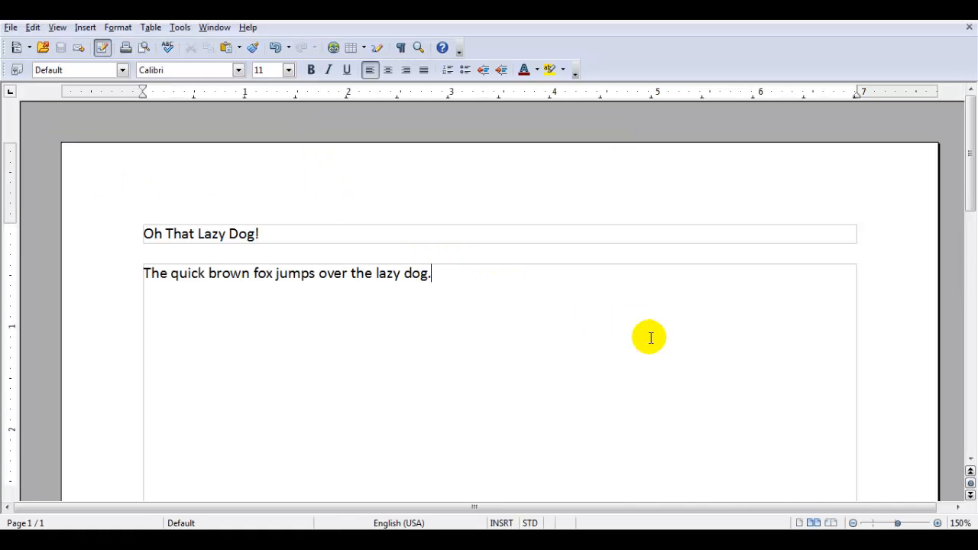